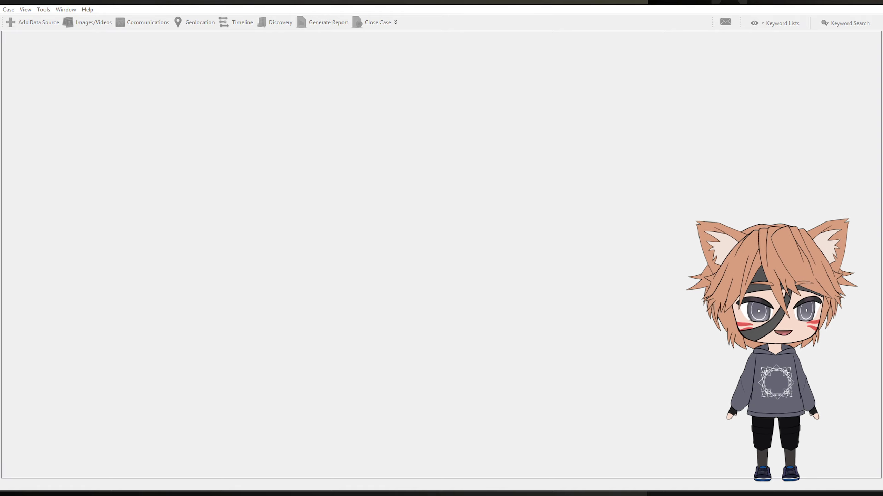
Create a new single-user case named USB Recovery in the default base directory
{"action": "left_click", "coordinate": [8, 10]}
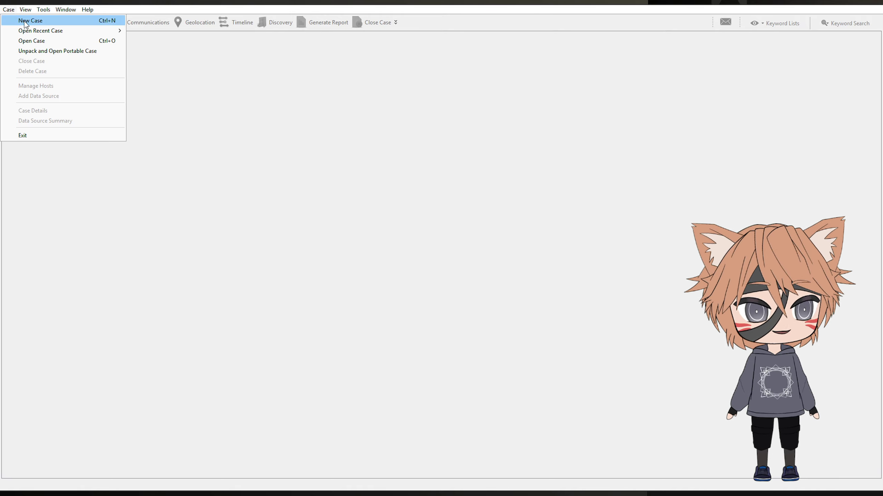
{"action": "left_click", "coordinate": [25, 22]}
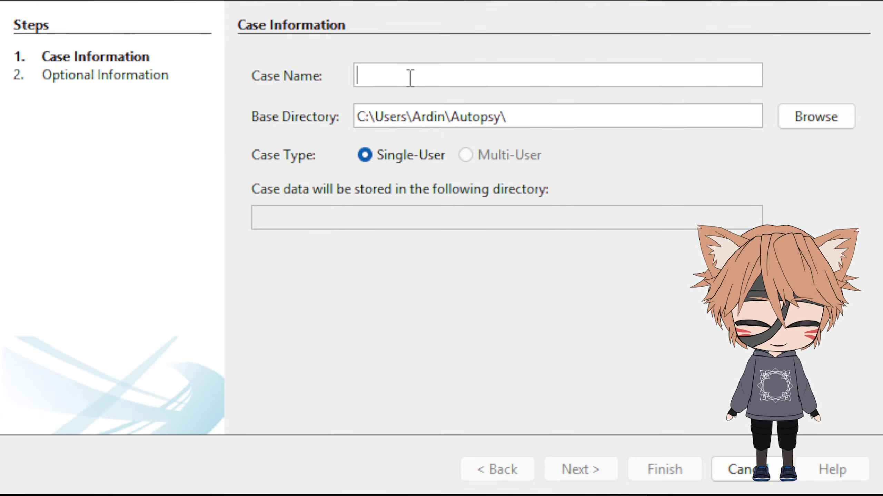
{"action": "type", "text": "USB R"}
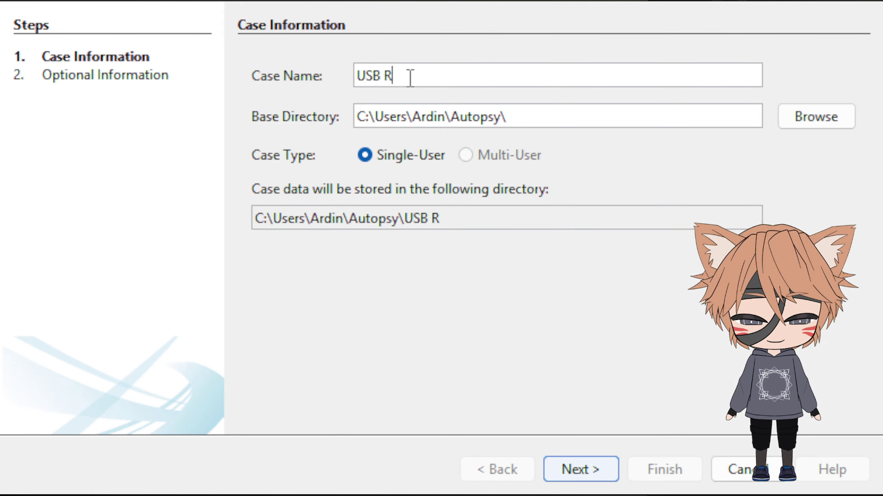
{"action": "type", "text": "ecovery"}
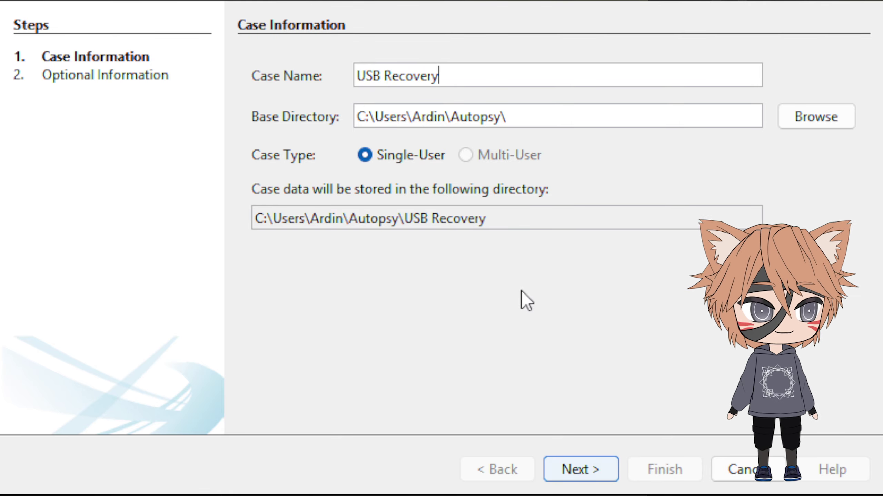
{"action": "left_click", "coordinate": [582, 464]}
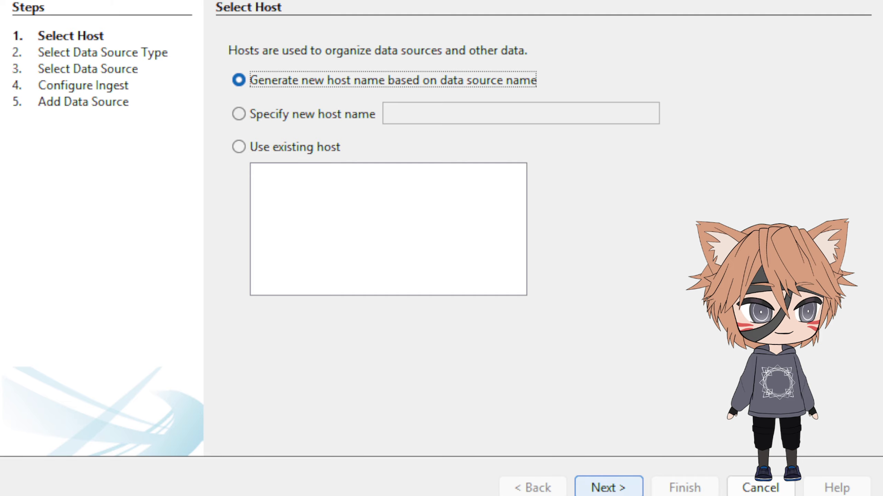
Choose the local disk USB Drive (H:) as the data source, with a host name generated from the source name
{"action": "left_click", "coordinate": [610, 486]}
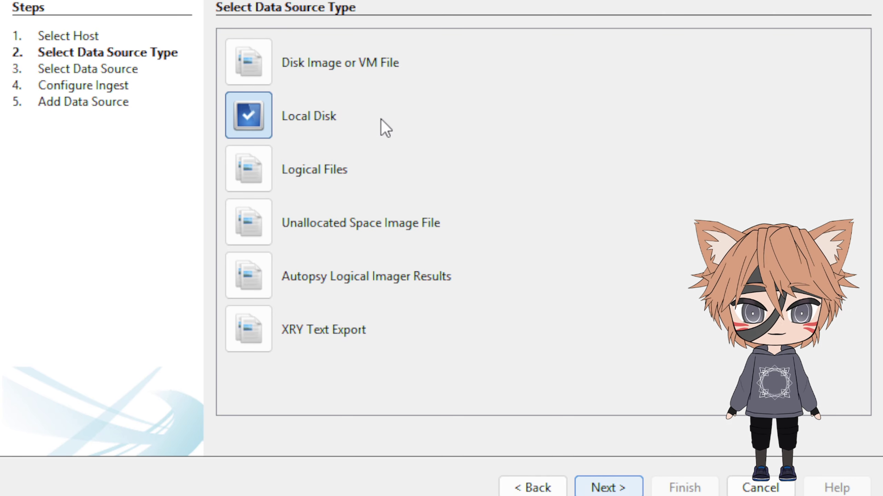
{"action": "left_click", "coordinate": [609, 488]}
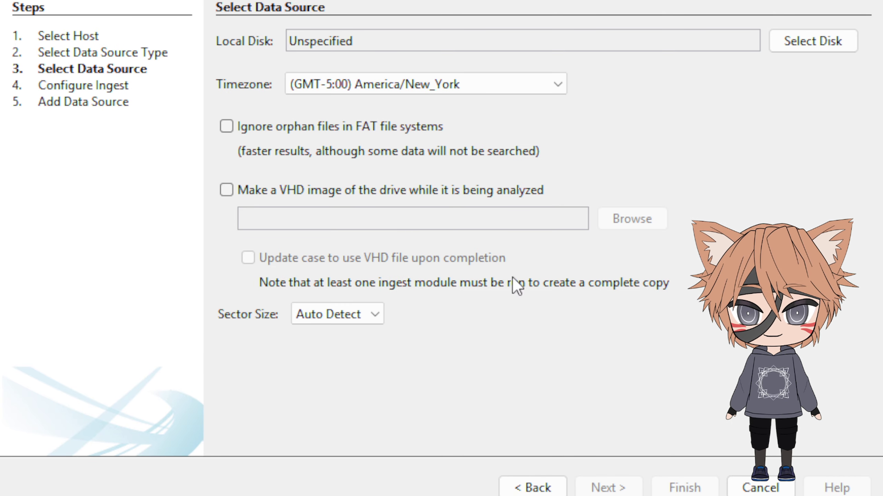
{"action": "left_click", "coordinate": [784, 41]}
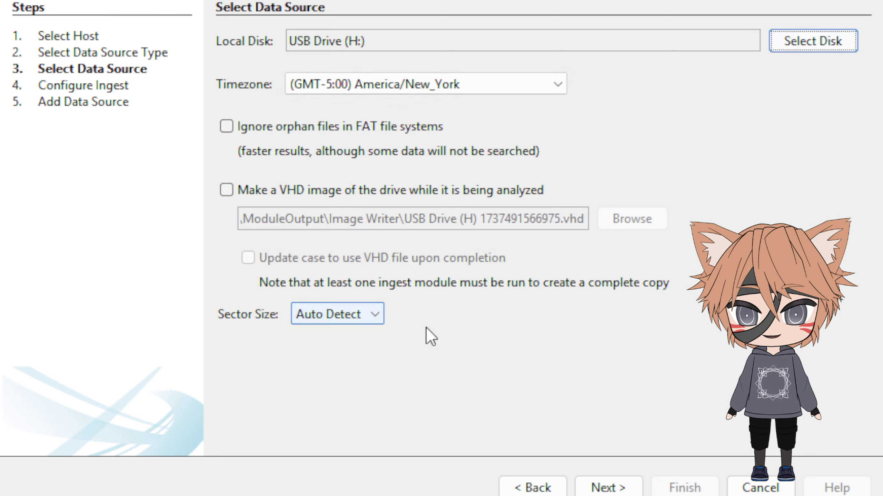
{"action": "left_click", "coordinate": [618, 487]}
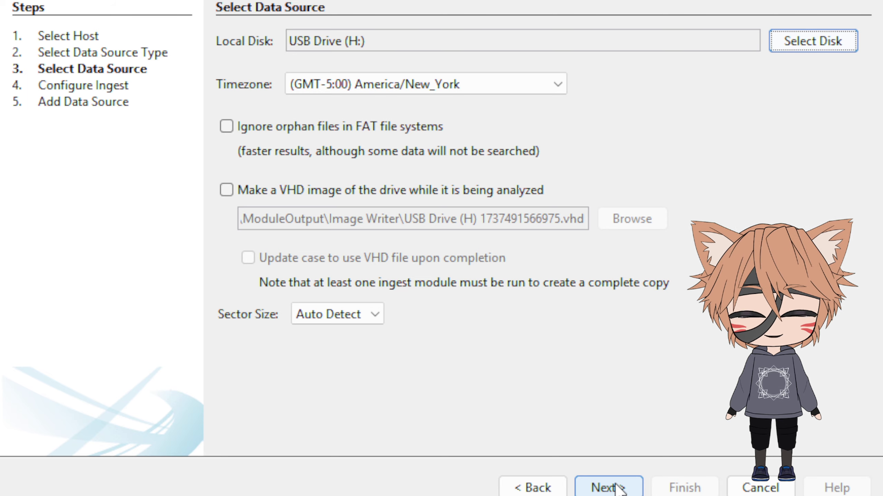
Review the available ingest modules and start the ingest with the preselected modules on all files, directories and unallocated space
{"action": "scroll", "coordinate": [296, 200], "scroll_direction": "down", "scroll_amount": 3}
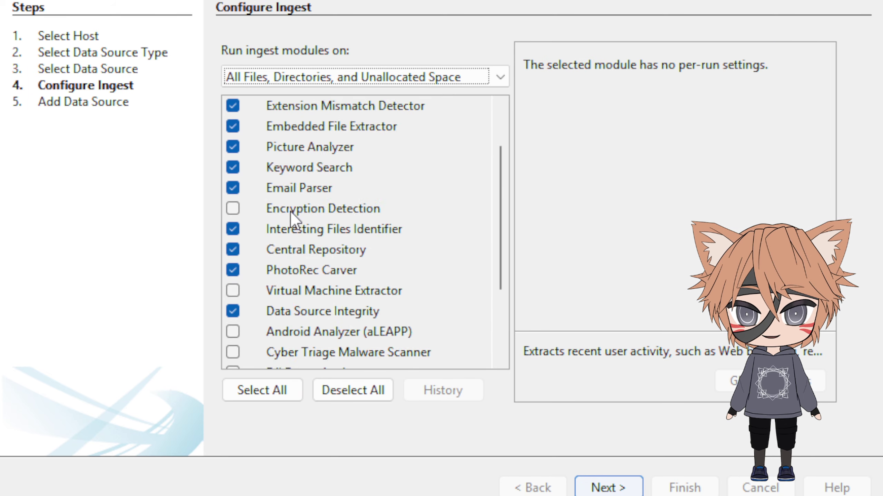
{"action": "scroll", "coordinate": [282, 354], "scroll_direction": "up", "scroll_amount": 3}
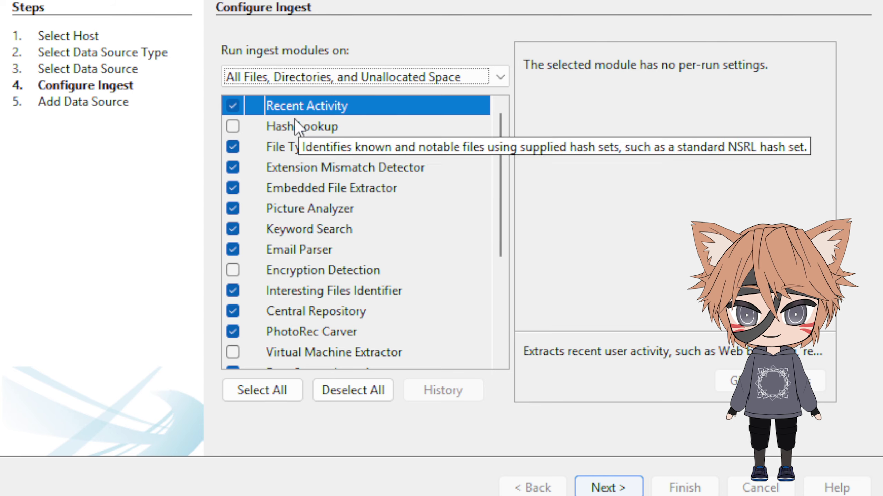
{"action": "scroll", "coordinate": [351, 351], "scroll_direction": "down", "scroll_amount": 3}
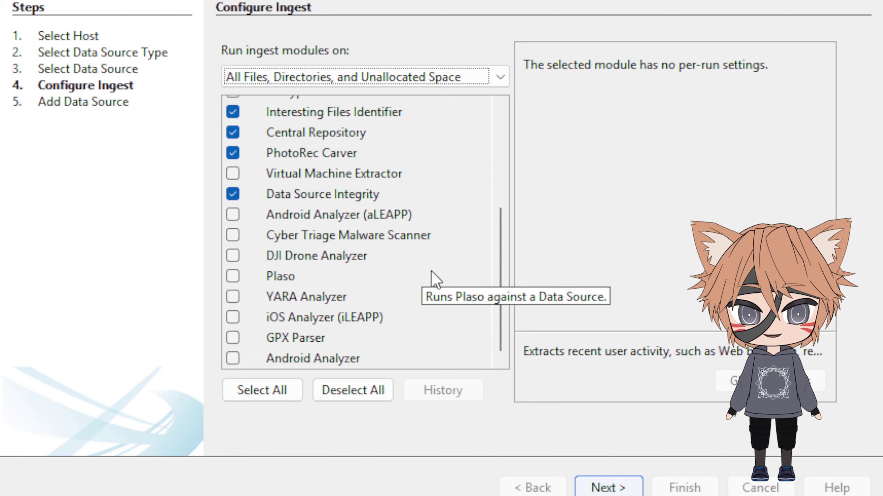
{"action": "scroll", "coordinate": [276, 244], "scroll_direction": "up", "scroll_amount": 2}
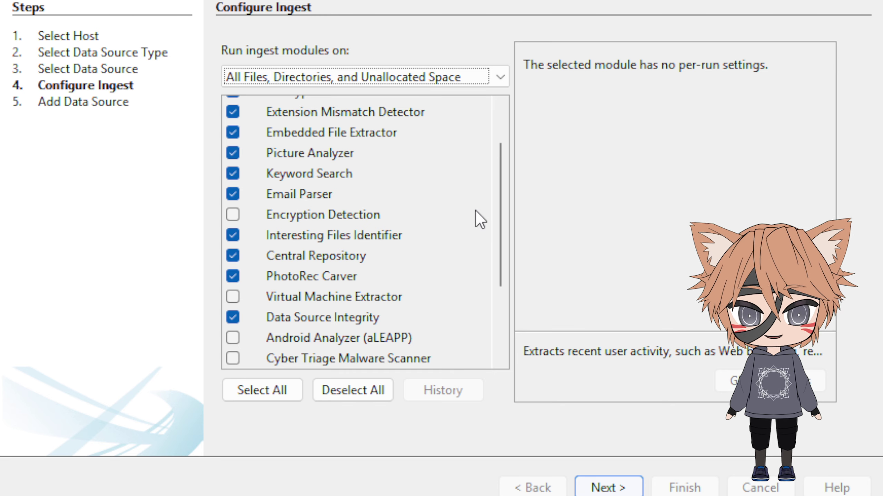
{"action": "scroll", "coordinate": [417, 240], "scroll_direction": "down", "scroll_amount": 3}
{"action": "scroll", "coordinate": [422, 245], "scroll_direction": "up", "scroll_amount": 4}
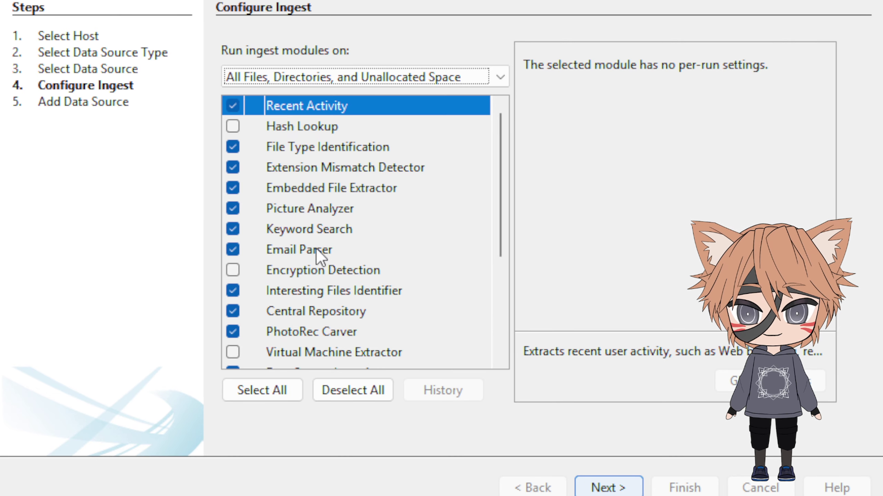
{"action": "scroll", "coordinate": [316, 243], "scroll_direction": "down", "scroll_amount": 3}
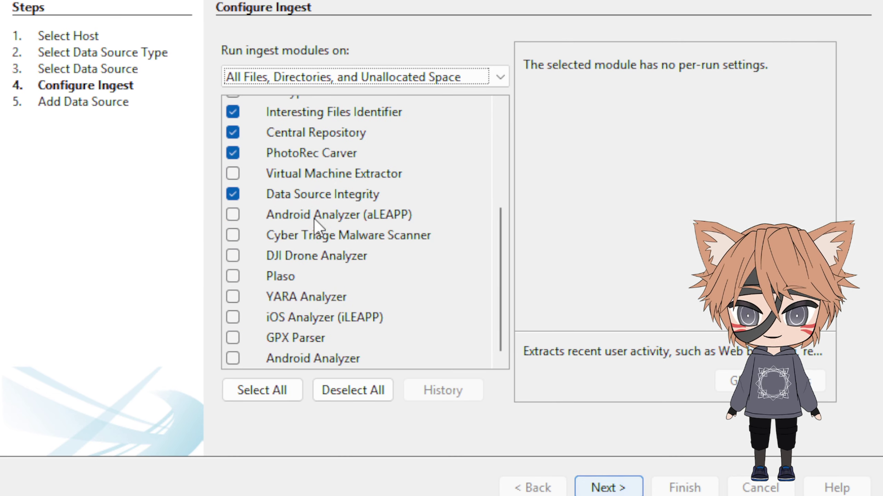
{"action": "scroll", "coordinate": [313, 218], "scroll_direction": "up", "scroll_amount": 3}
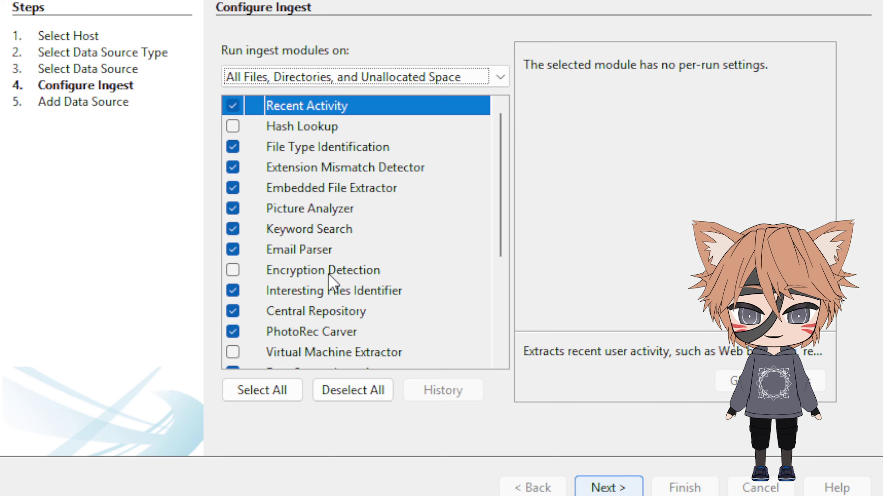
{"action": "left_click", "coordinate": [608, 485]}
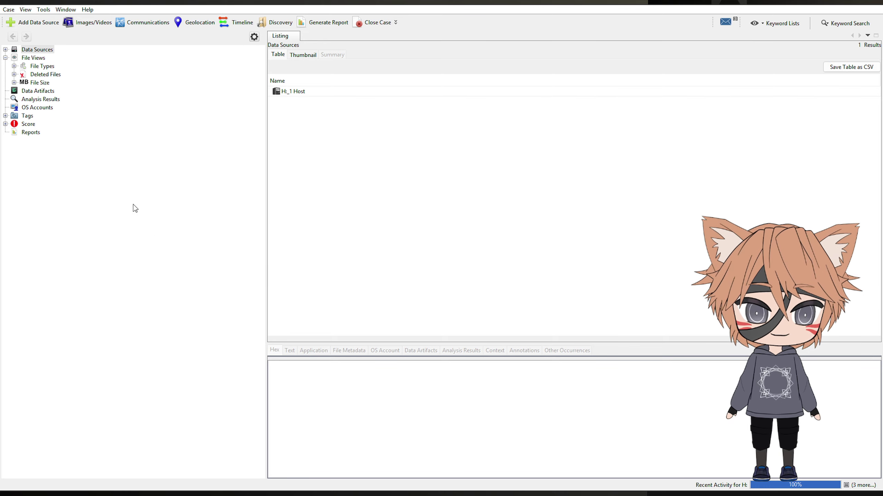
Expand the file types and deleted files under File Views, and list the deleted files of the file system
{"action": "left_click", "coordinate": [36, 58]}
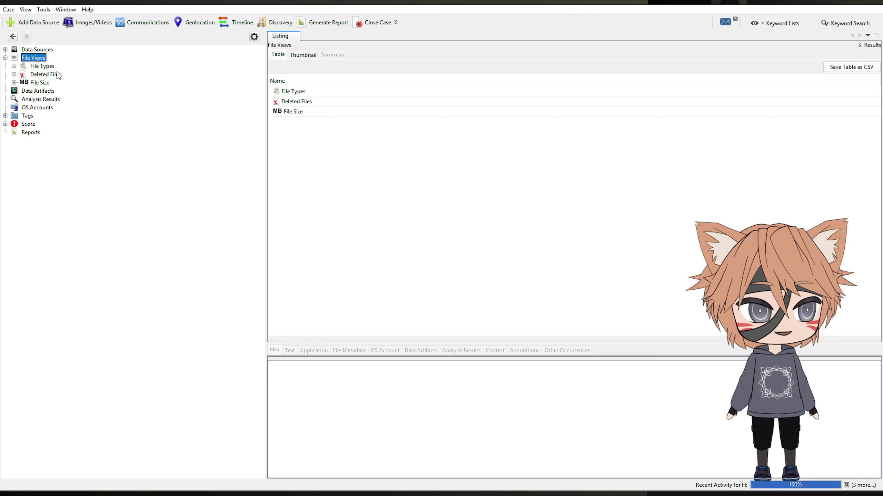
{"action": "left_click", "coordinate": [13, 66]}
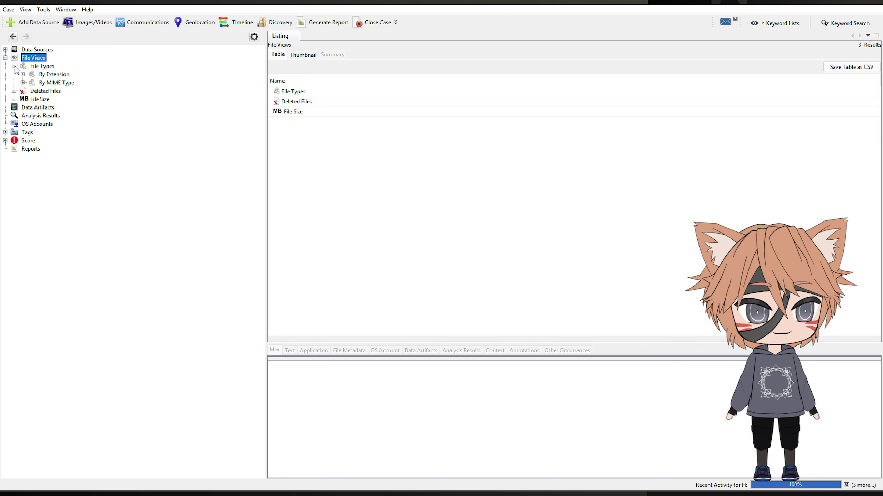
{"action": "left_click", "coordinate": [13, 91]}
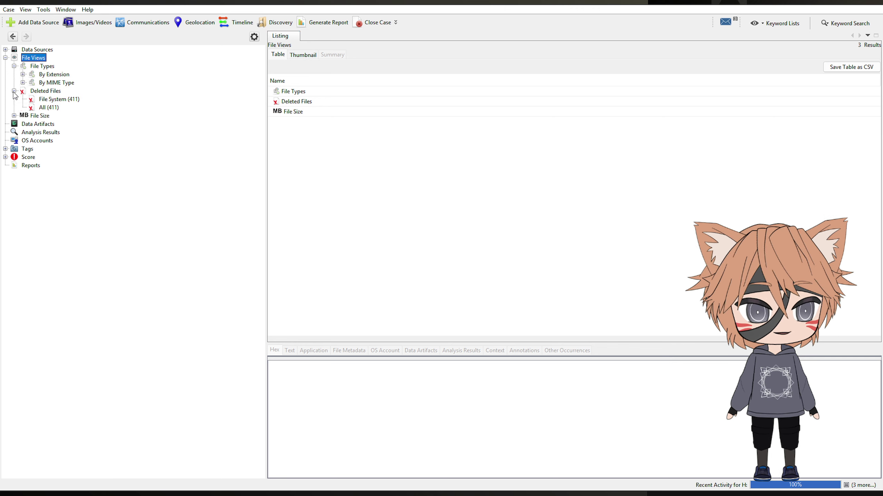
{"action": "left_click", "coordinate": [50, 100]}
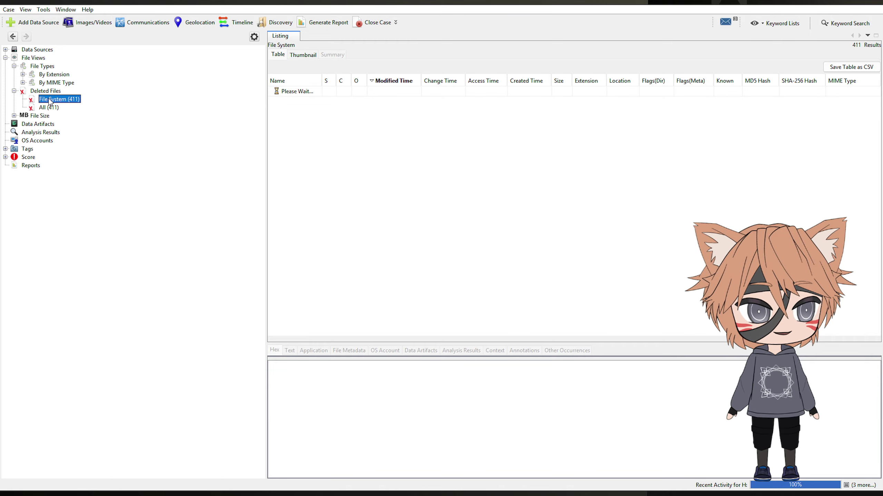
{"action": "scroll", "coordinate": [374, 162], "scroll_direction": "down", "scroll_amount": 20}
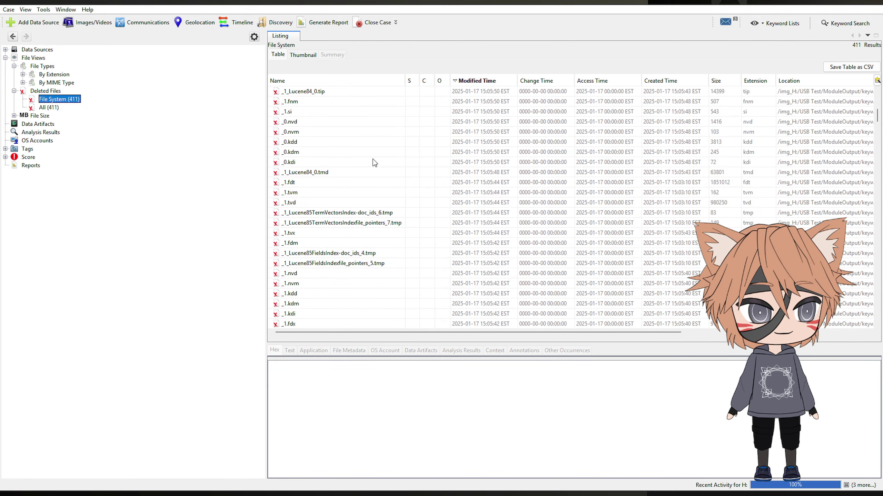
{"action": "scroll", "coordinate": [371, 161], "scroll_direction": "down", "scroll_amount": 20}
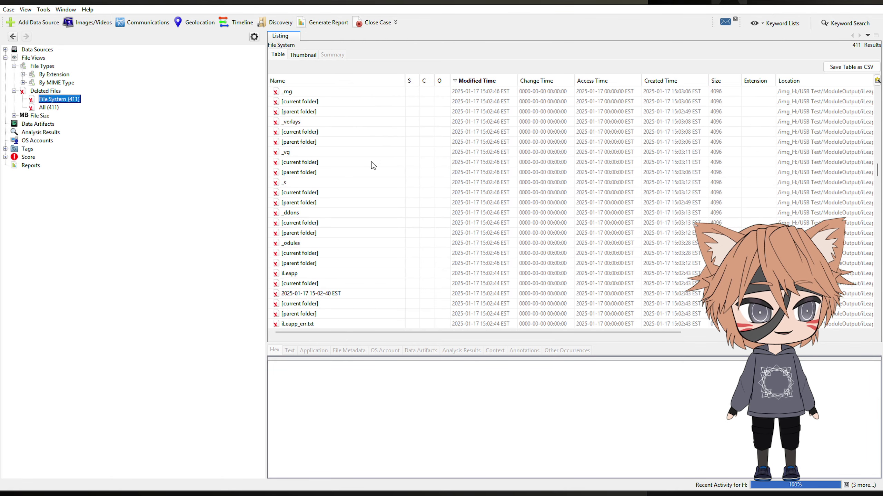
{"action": "scroll", "coordinate": [371, 169], "scroll_direction": "down", "scroll_amount": 20}
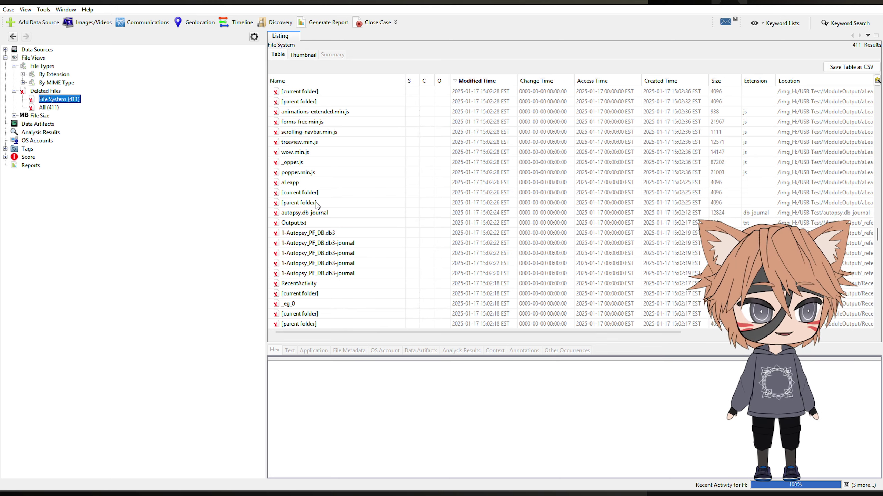
{"action": "scroll", "coordinate": [316, 205], "scroll_direction": "down", "scroll_amount": 20}
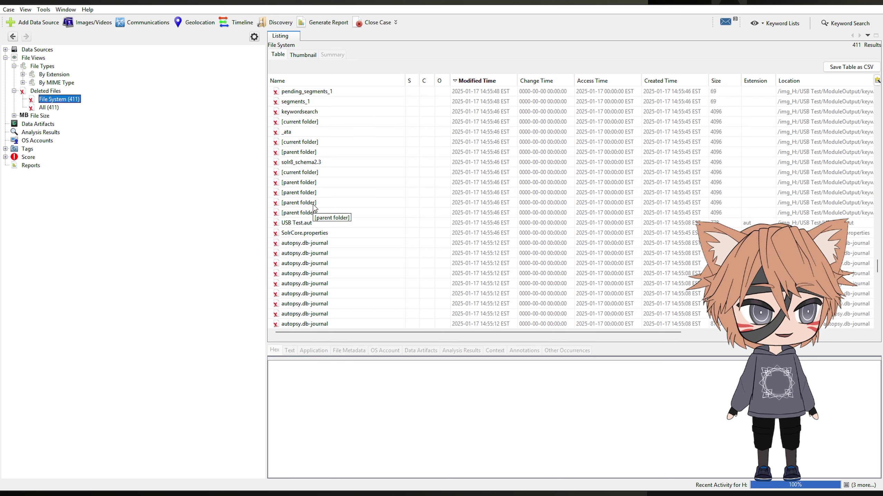
{"action": "scroll", "coordinate": [314, 207], "scroll_direction": "down", "scroll_amount": 20}
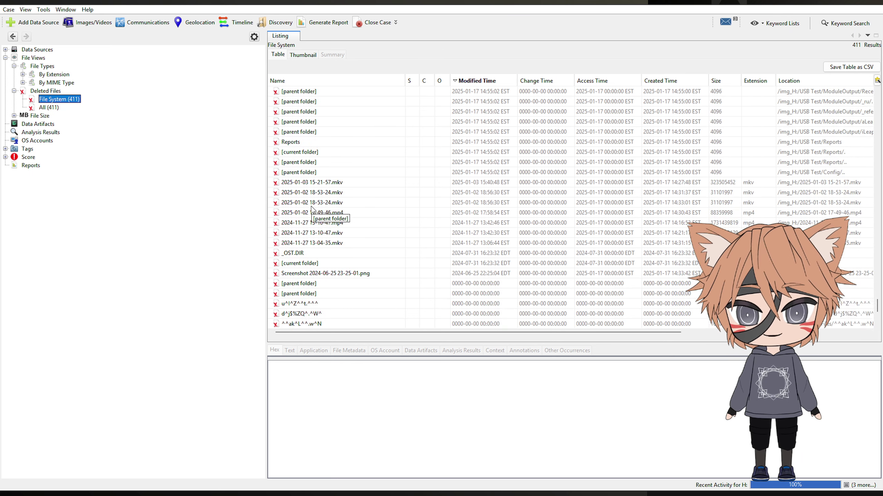
{"action": "scroll", "coordinate": [311, 206], "scroll_direction": "down", "scroll_amount": 5}
{"action": "scroll", "coordinate": [312, 212], "scroll_direction": "up", "scroll_amount": 10}
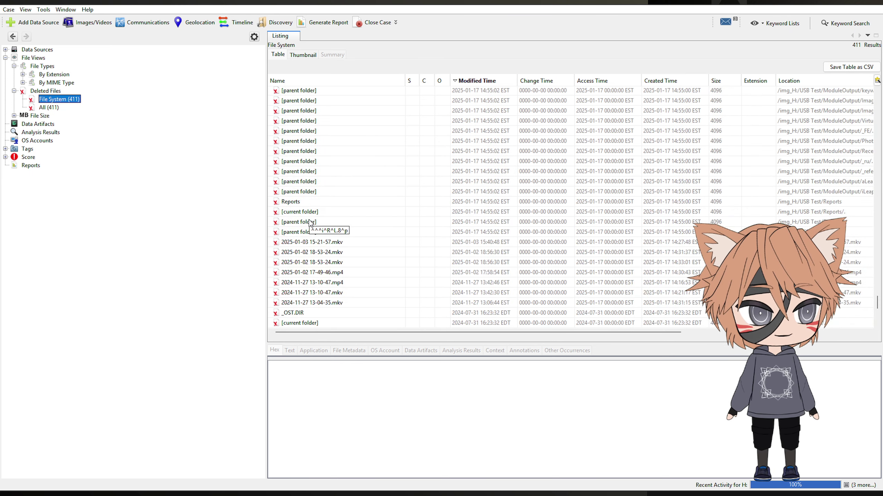
{"action": "scroll", "coordinate": [313, 226], "scroll_direction": "down", "scroll_amount": 3}
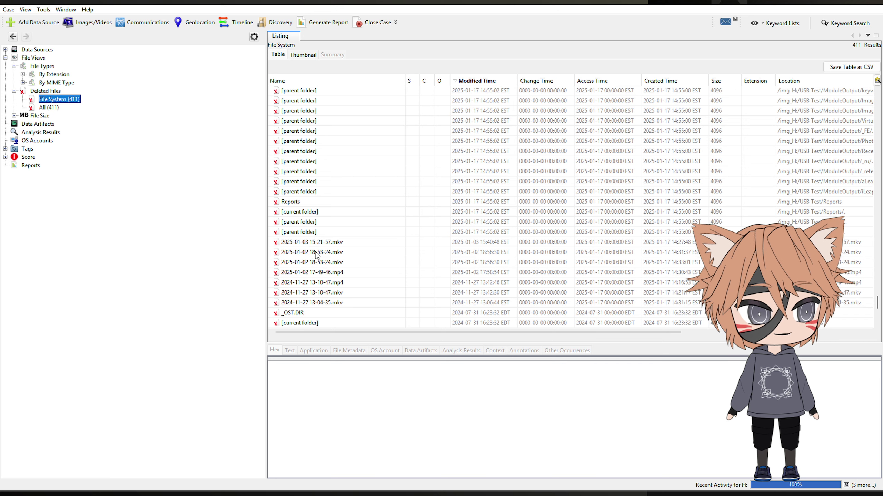
{"action": "left_click", "coordinate": [318, 292]}
{"action": "left_click", "coordinate": [317, 304]}
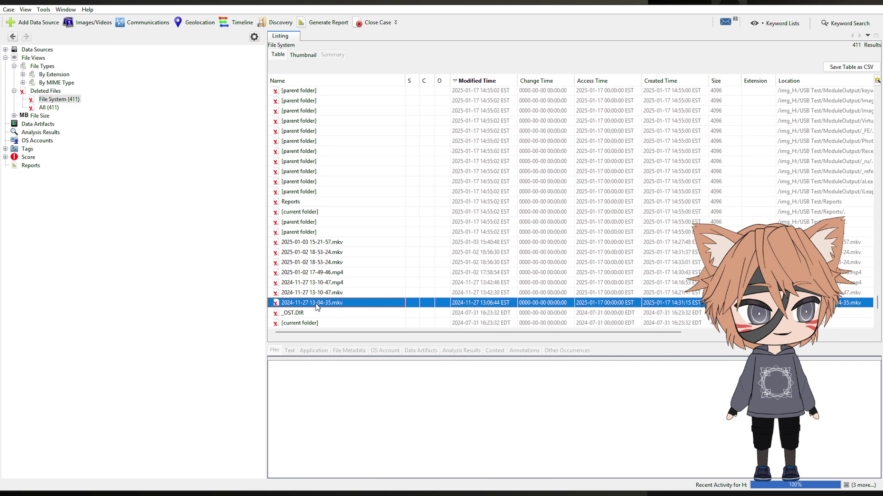
{"action": "left_click", "coordinate": [316, 243]}
Look back through the earlier entries of the deleted file-system list, and open the list of all deleted files
{"action": "scroll", "coordinate": [317, 263], "scroll_direction": "up", "scroll_amount": 4}
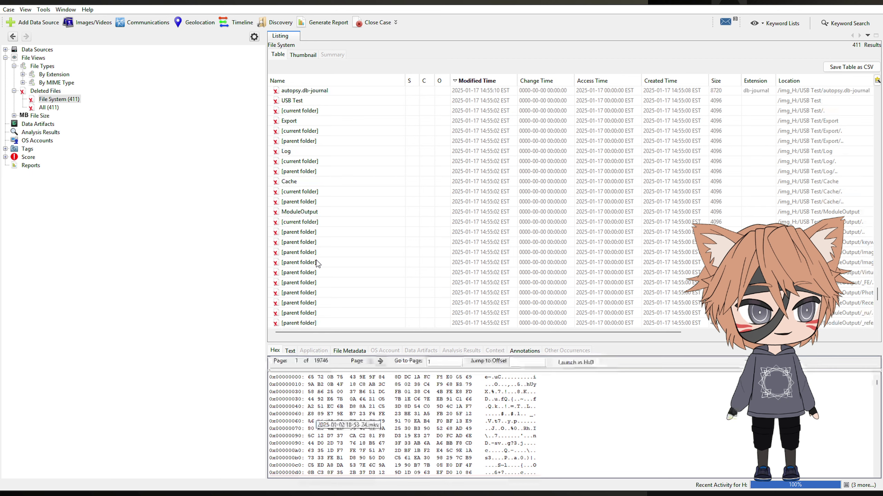
{"action": "scroll", "coordinate": [317, 261], "scroll_direction": "down", "scroll_amount": 3}
{"action": "scroll", "coordinate": [317, 259], "scroll_direction": "up", "scroll_amount": 2}
{"action": "scroll", "coordinate": [316, 255], "scroll_direction": "up", "scroll_amount": 7}
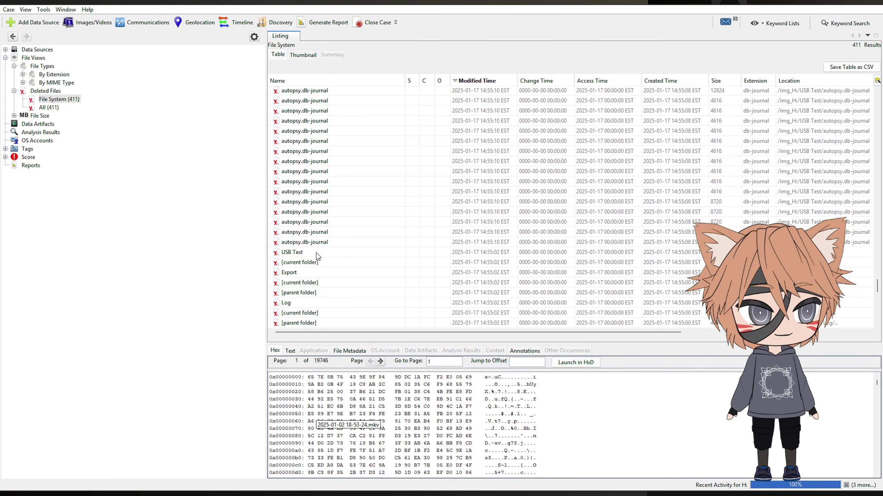
{"action": "scroll", "coordinate": [317, 257], "scroll_direction": "up", "scroll_amount": 10}
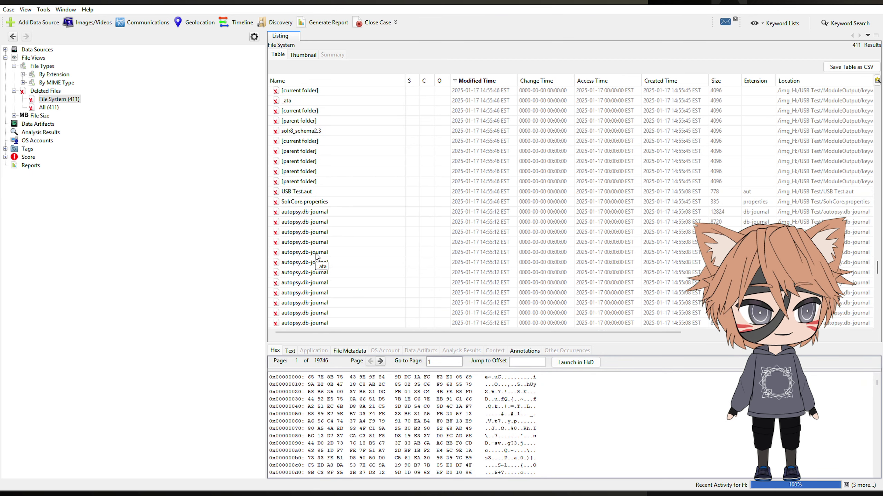
{"action": "scroll", "coordinate": [316, 256], "scroll_direction": "up", "scroll_amount": 10}
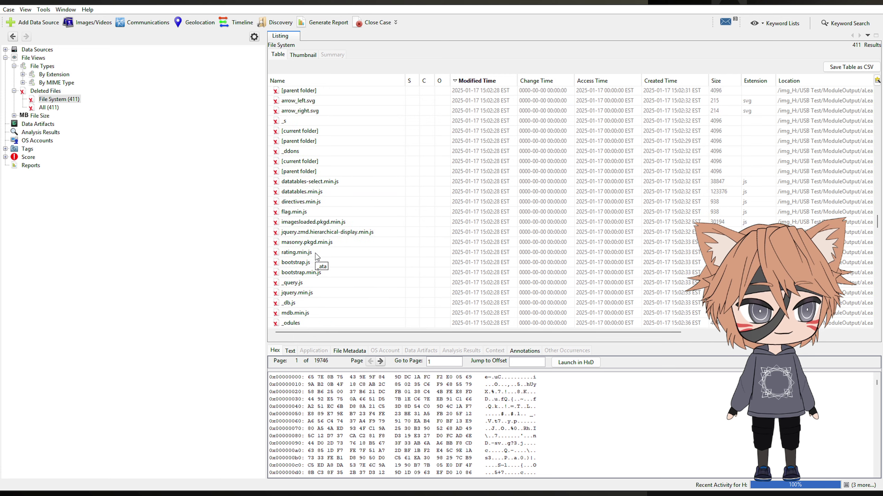
{"action": "scroll", "coordinate": [316, 257], "scroll_direction": "up", "scroll_amount": 6}
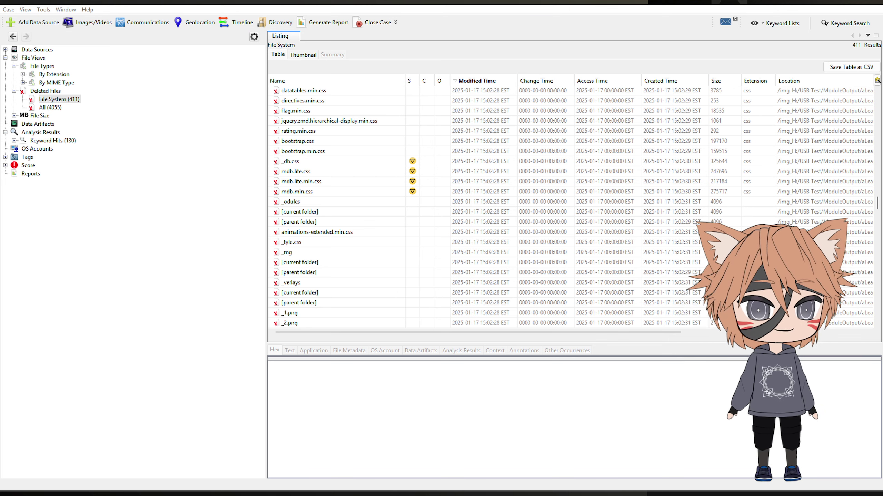
{"action": "left_click", "coordinate": [50, 108]}
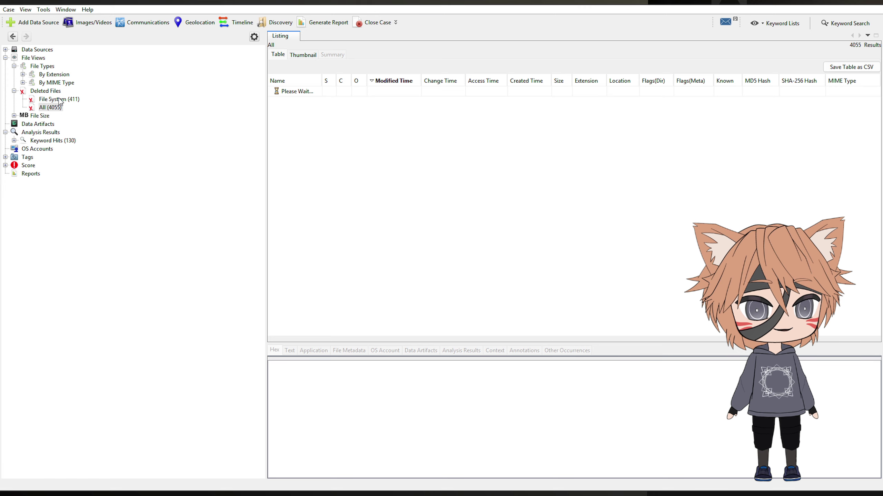
Return to the deleted file-system list, expand the file types by extension and list the images
{"action": "left_click", "coordinate": [59, 99]}
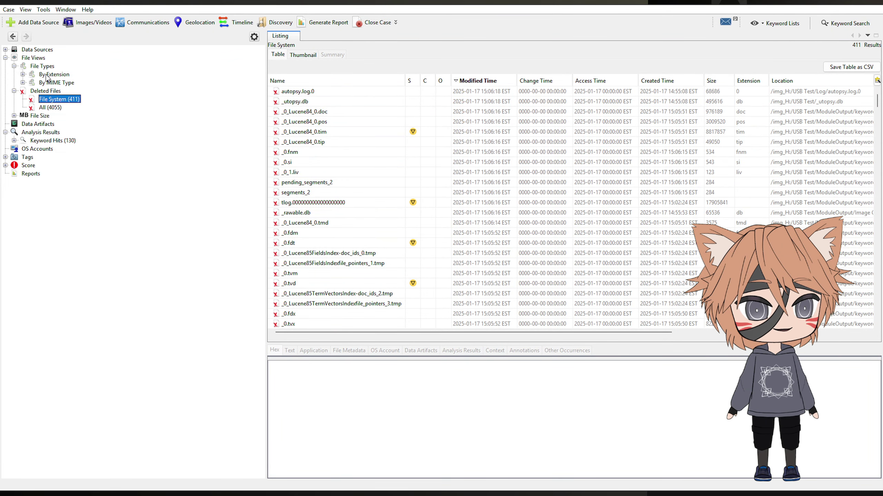
{"action": "left_click", "coordinate": [23, 75]}
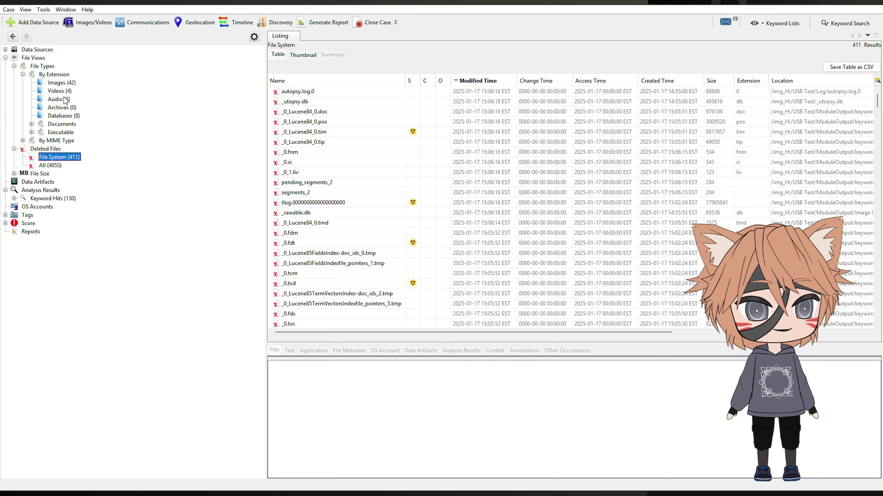
{"action": "left_click", "coordinate": [61, 83]}
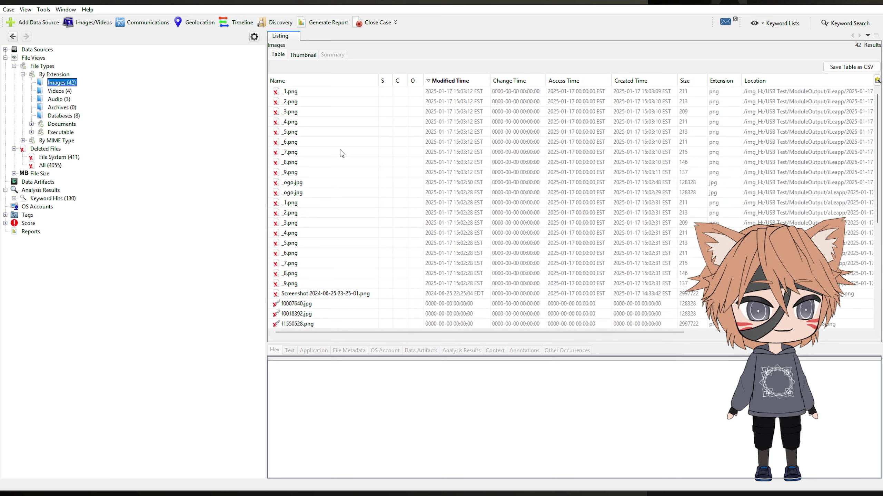
{"action": "left_click", "coordinate": [333, 294]}
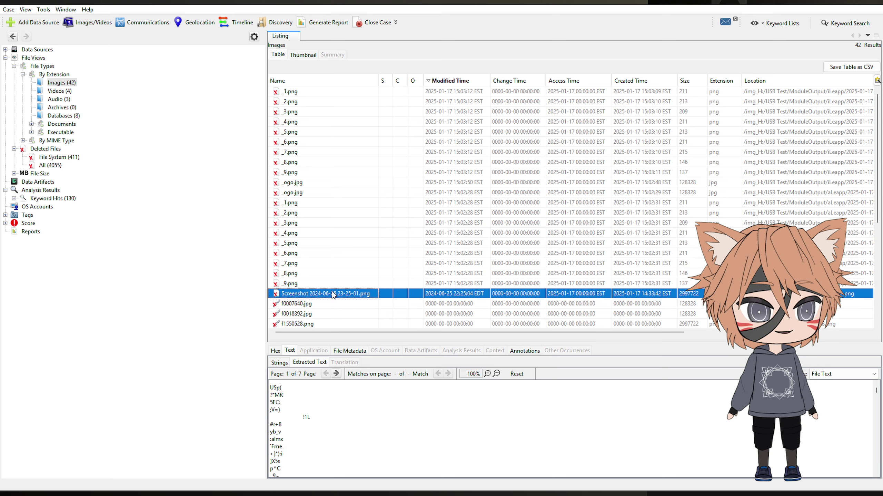
{"action": "right_click", "coordinate": [334, 294]}
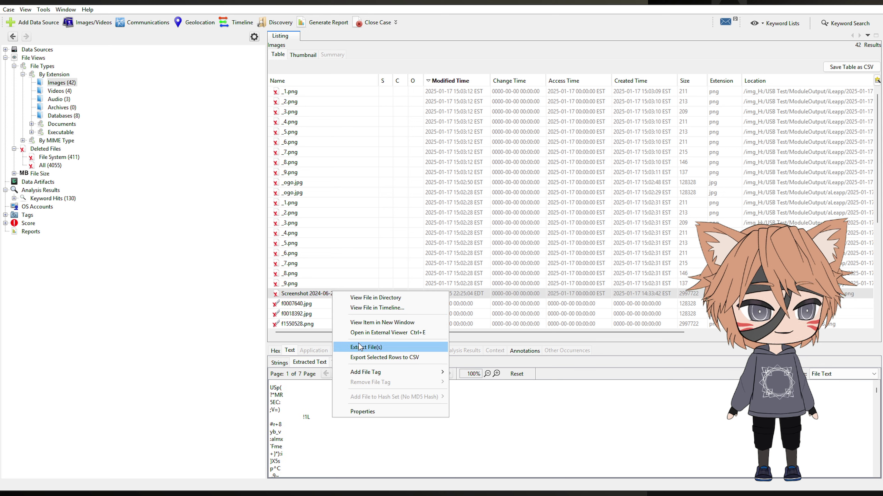
{"action": "left_click", "coordinate": [370, 323]}
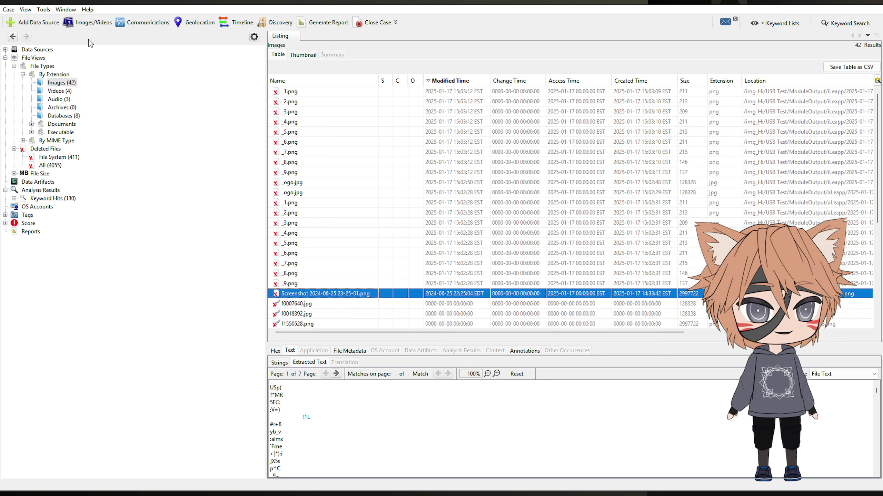
{"action": "left_click", "coordinate": [92, 22]}
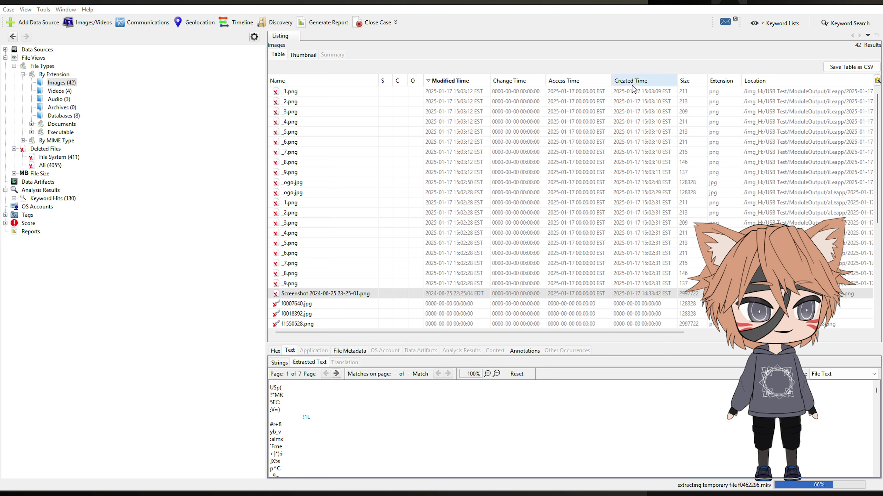
{"action": "left_click", "coordinate": [595, 51]}
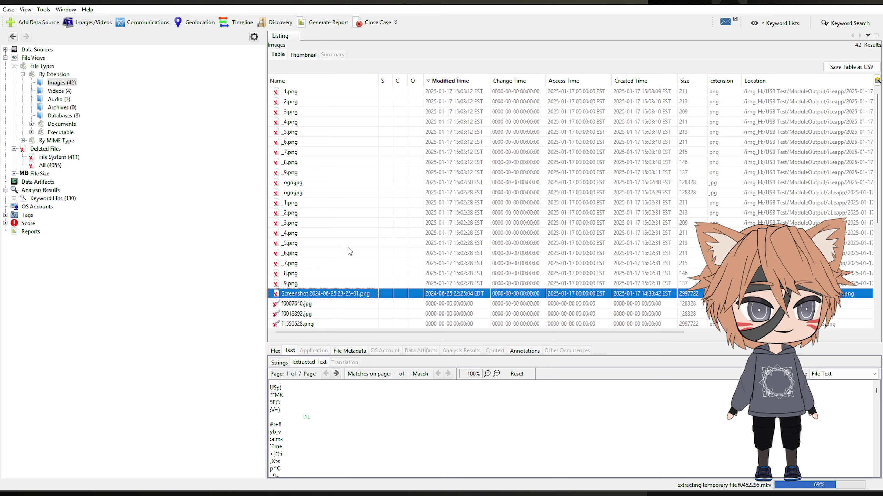
{"action": "right_click", "coordinate": [323, 293]}
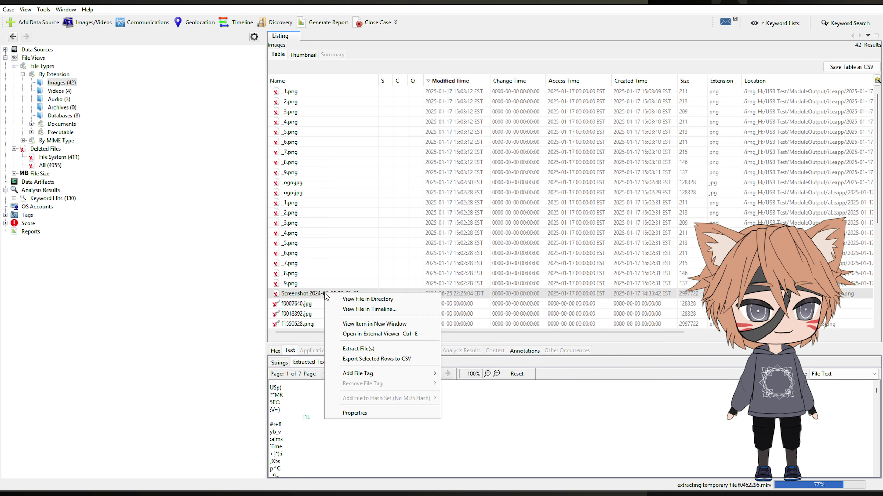
{"action": "left_click", "coordinate": [368, 334]}
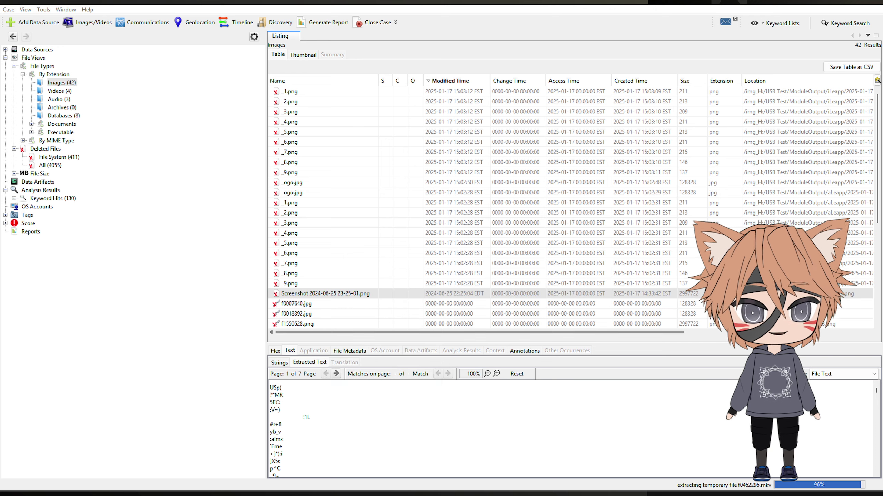
{"action": "left_click", "coordinate": [149, 155]}
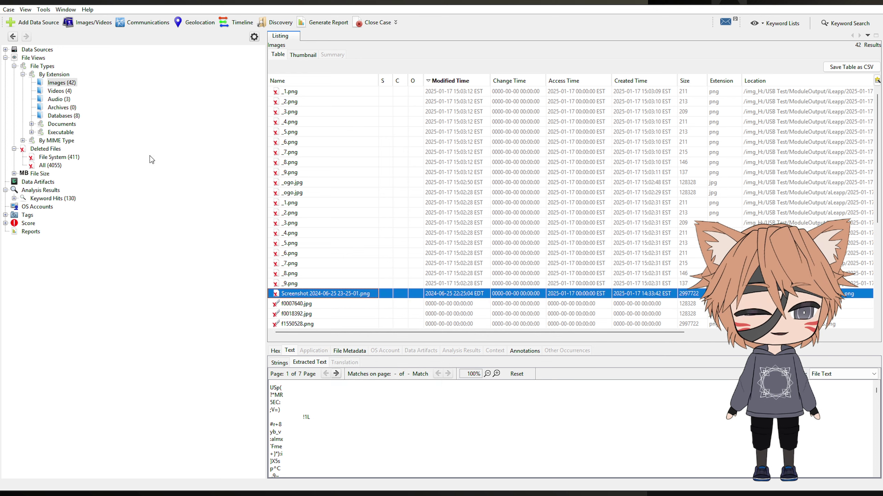
Open the Images/Videos gallery and select f1489776.mkv among the carved files in $CarvedFiles/1
{"action": "left_click", "coordinate": [93, 23]}
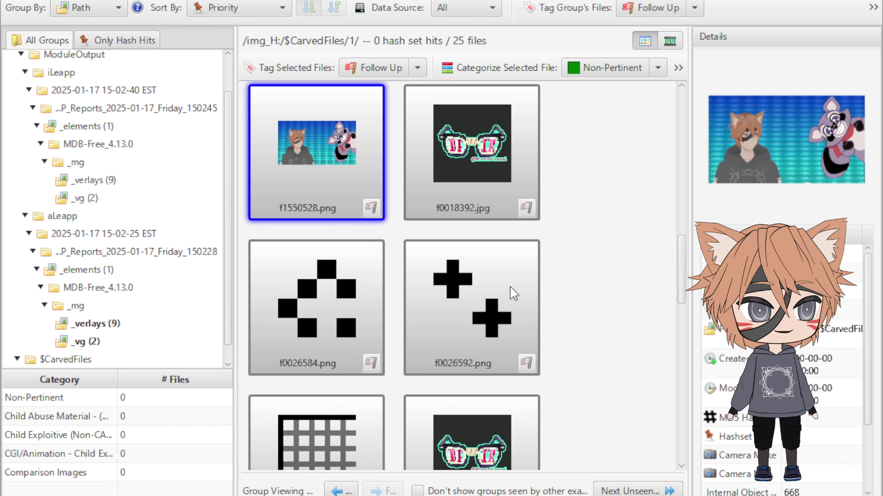
{"action": "scroll", "coordinate": [153, 295], "scroll_direction": "down", "scroll_amount": 1}
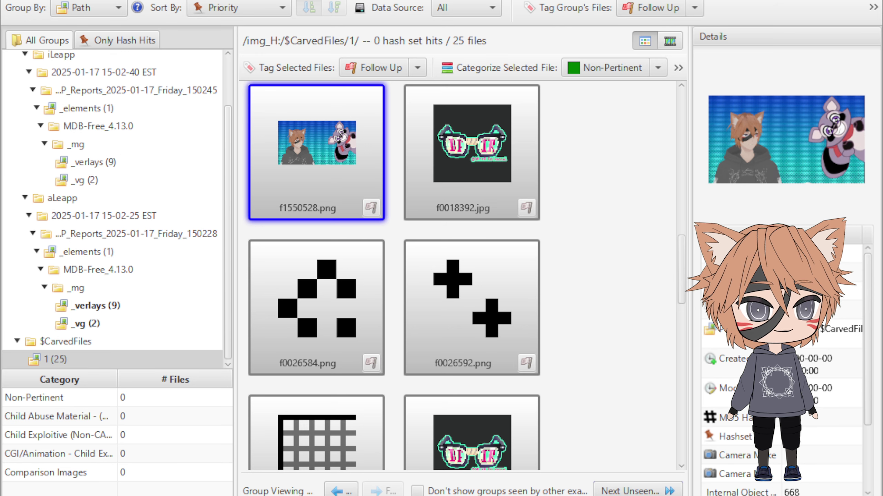
{"action": "scroll", "coordinate": [489, 271], "scroll_direction": "up", "scroll_amount": 5}
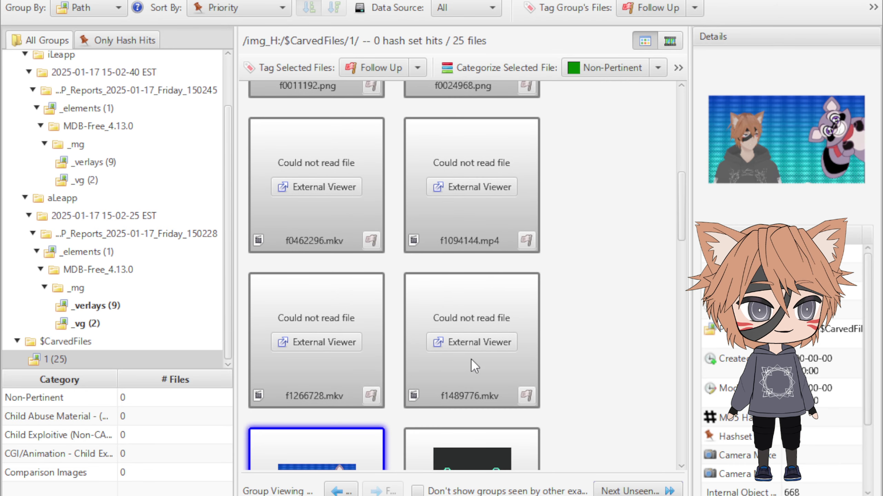
{"action": "left_click", "coordinate": [465, 370]}
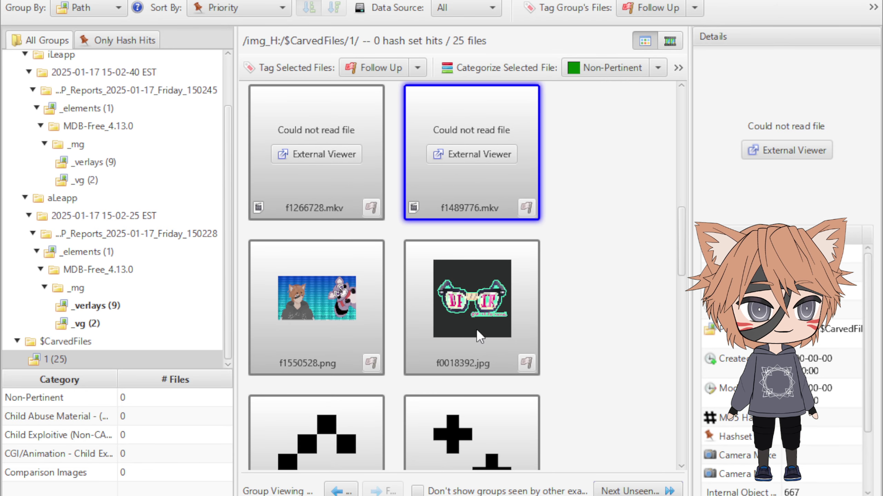
Look through the thumbnails of all carved images and videos in $CarvedFiles/1 for recoverable files
{"action": "scroll", "coordinate": [475, 339], "scroll_direction": "up", "scroll_amount": 2}
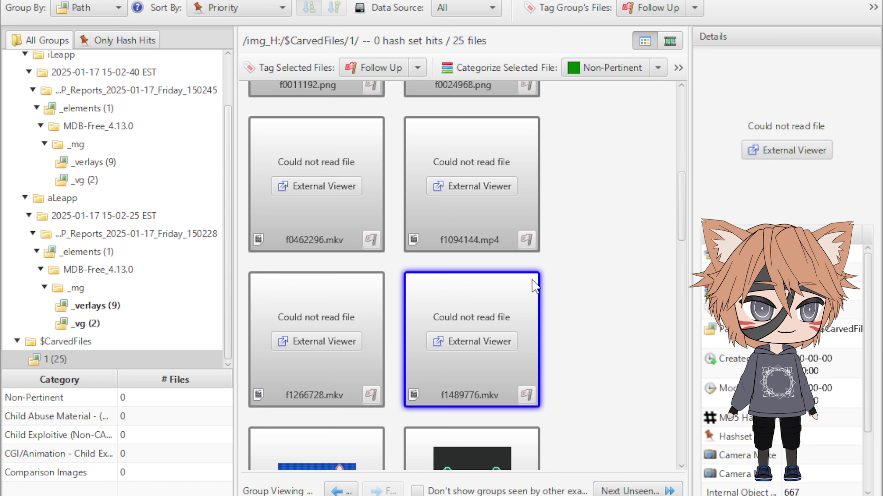
{"action": "scroll", "coordinate": [547, 295], "scroll_direction": "down", "scroll_amount": 3}
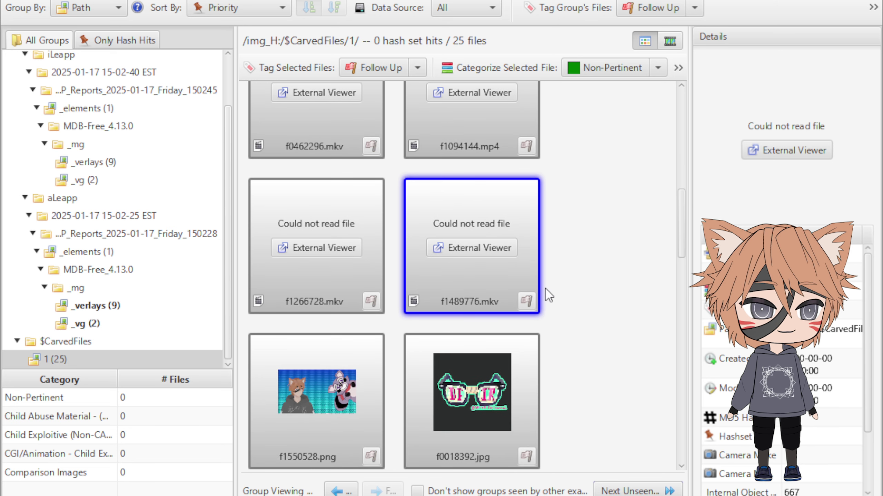
{"action": "scroll", "coordinate": [462, 210], "scroll_direction": "up", "scroll_amount": 1}
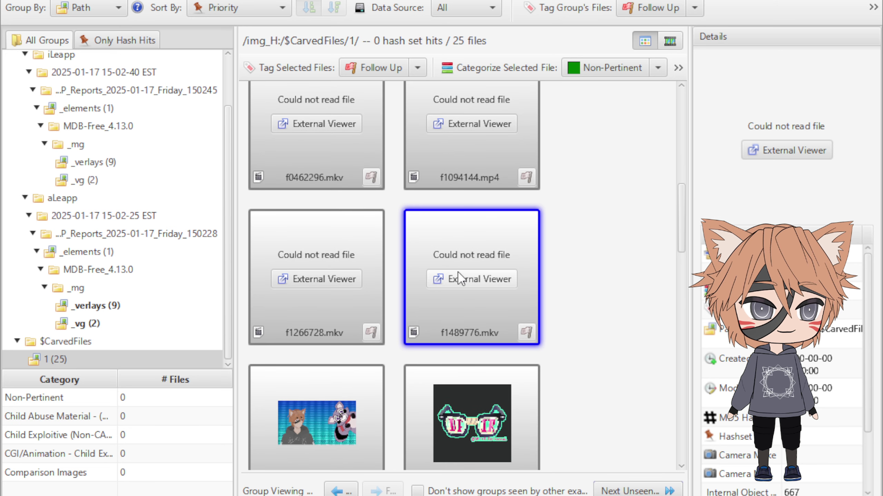
{"action": "scroll", "coordinate": [454, 292], "scroll_direction": "down", "scroll_amount": 1}
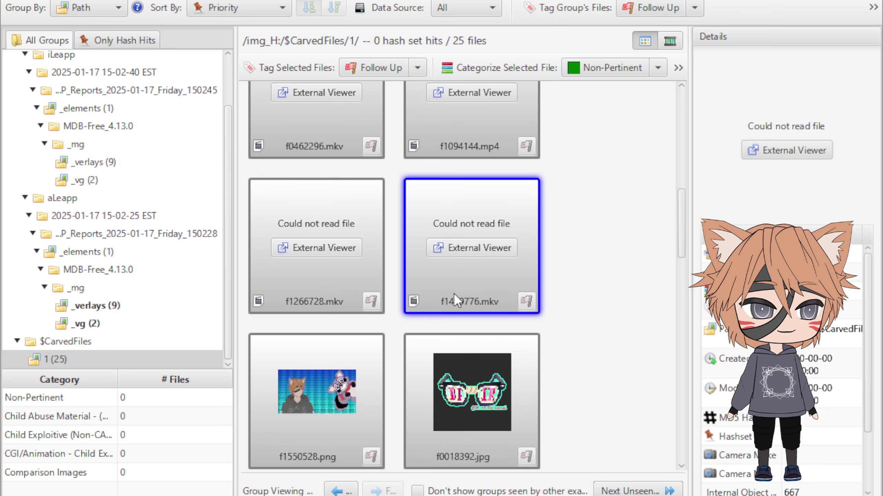
{"action": "scroll", "coordinate": [450, 284], "scroll_direction": "up", "scroll_amount": 3}
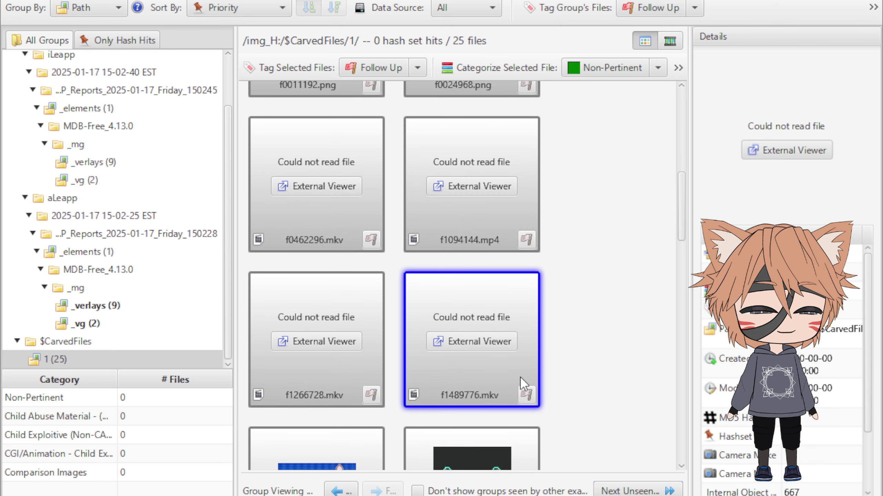
{"action": "scroll", "coordinate": [500, 346], "scroll_direction": "up", "scroll_amount": 1}
{"action": "scroll", "coordinate": [501, 346], "scroll_direction": "up", "scroll_amount": 13}
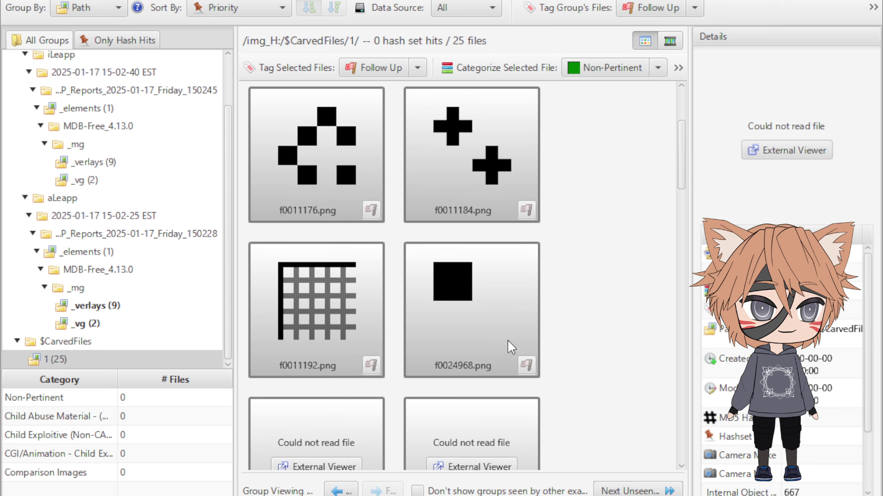
{"action": "scroll", "coordinate": [508, 340], "scroll_direction": "down", "scroll_amount": 20}
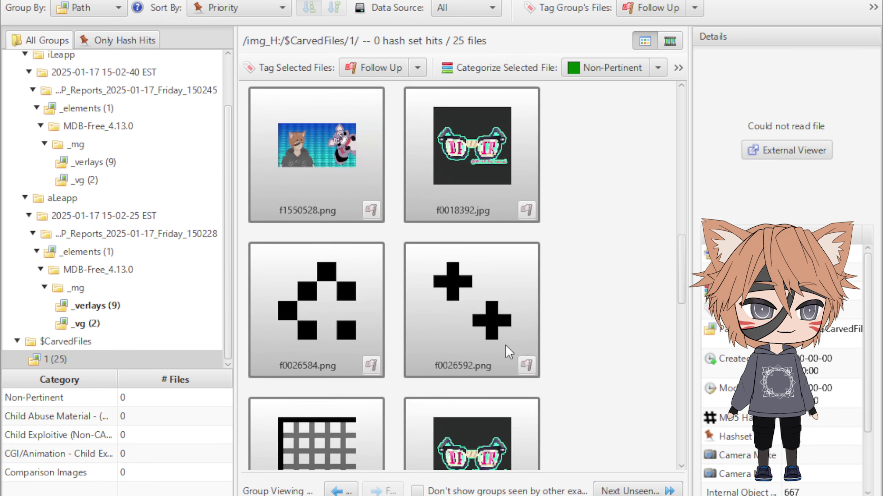
{"action": "scroll", "coordinate": [505, 346], "scroll_direction": "down", "scroll_amount": 20}
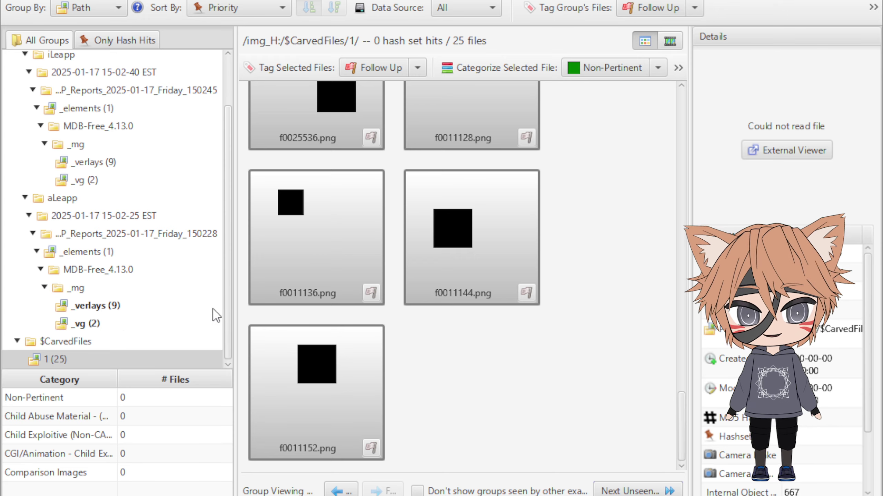
{"action": "scroll", "coordinate": [330, 337], "scroll_direction": "up", "scroll_amount": 20}
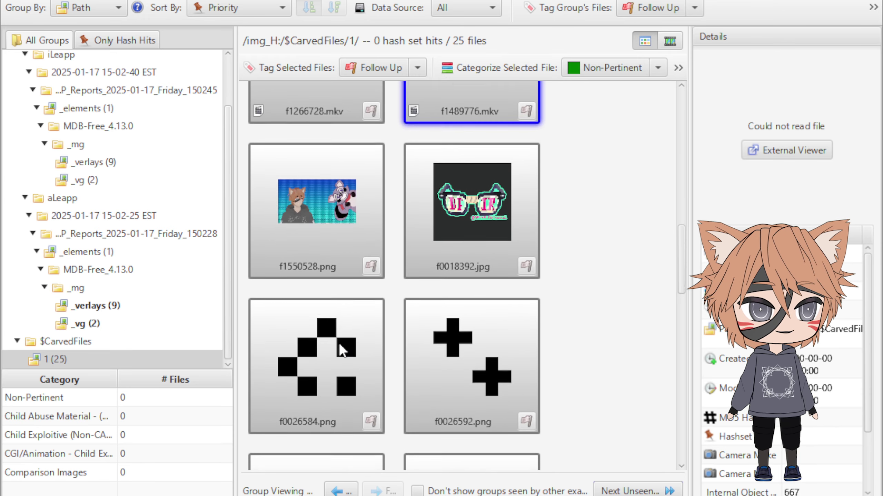
{"action": "scroll", "coordinate": [357, 279], "scroll_direction": "up", "scroll_amount": 3}
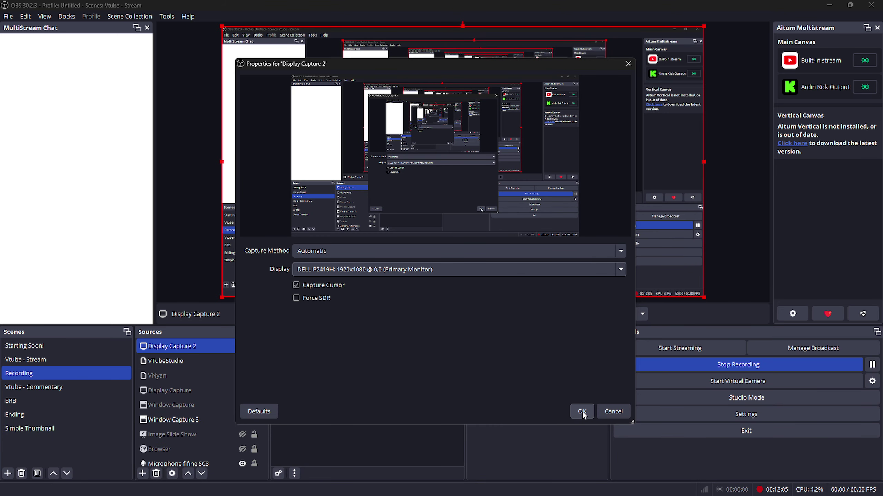
Confirm and leave the OBS display capture settings, and move f1550528.png and f1489776.mkv to the middle of the desktop
{"action": "left_click", "coordinate": [580, 412]}
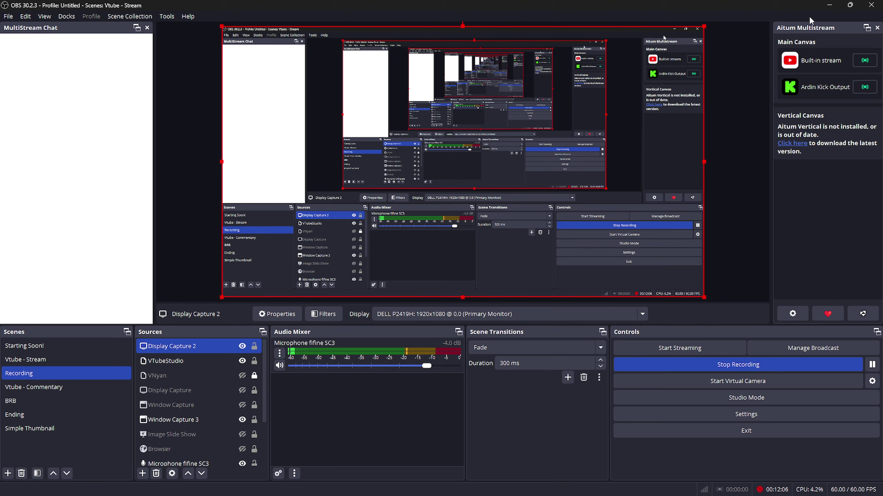
{"action": "left_click", "coordinate": [830, 5]}
{"action": "left_click_drag", "start_coordinate": [21, 189], "coordinate": [336, 256]}
{"action": "left_click_drag", "start_coordinate": [14, 218], "coordinate": [332, 277]}
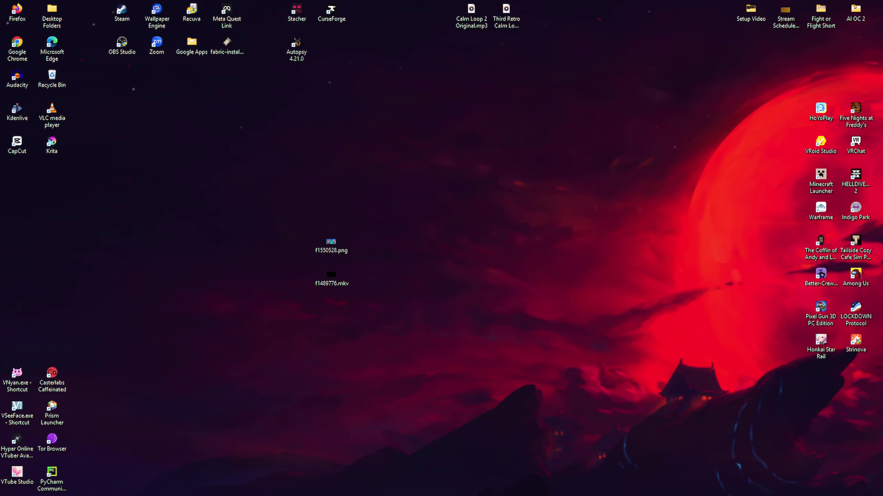
Play the recovered video f1489776.mkv, skip to near its end and close it
{"action": "double_click", "coordinate": [331, 275]}
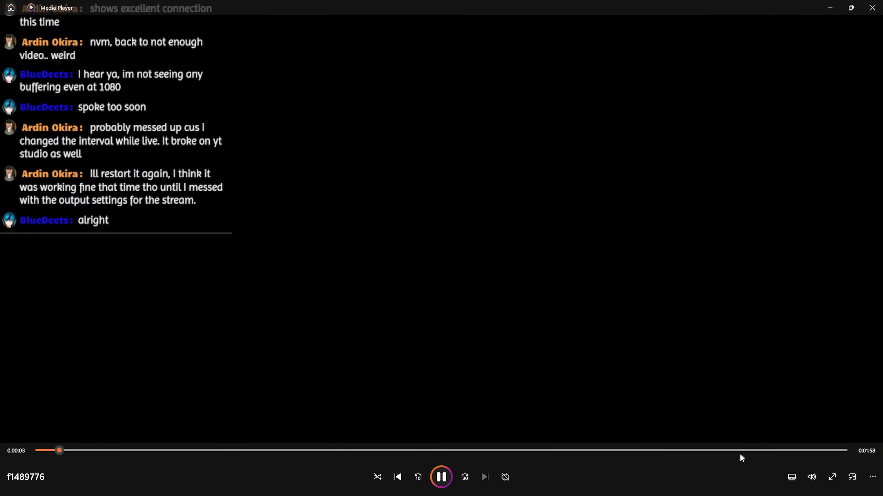
{"action": "left_click", "coordinate": [750, 451]}
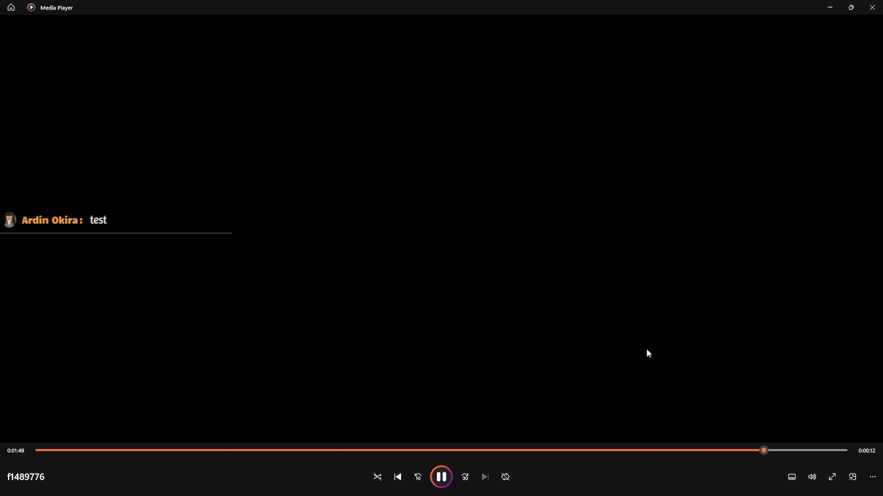
{"action": "left_click", "coordinate": [872, 7]}
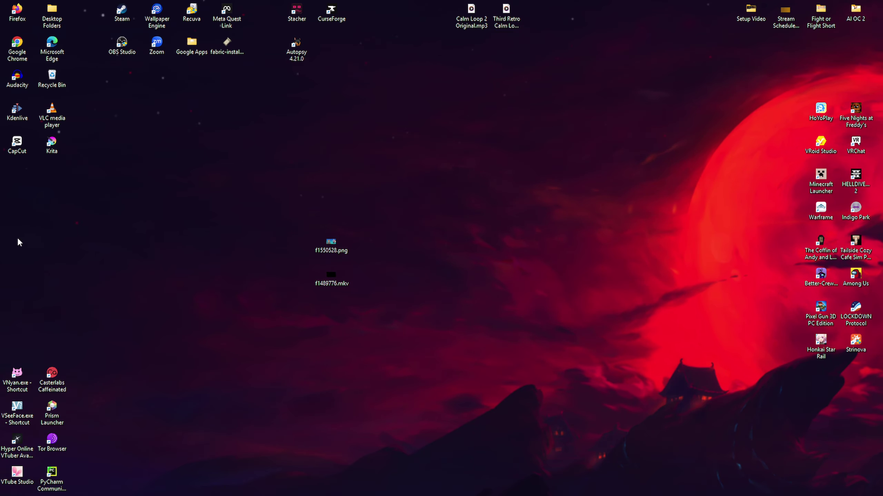
Place the recovered f1266728.mkv beside f1489776.mkv on the desktop and play it, pausing briefly to check the playback volume
{"action": "left_click_drag", "start_coordinate": [23, 180], "coordinate": [294, 276]}
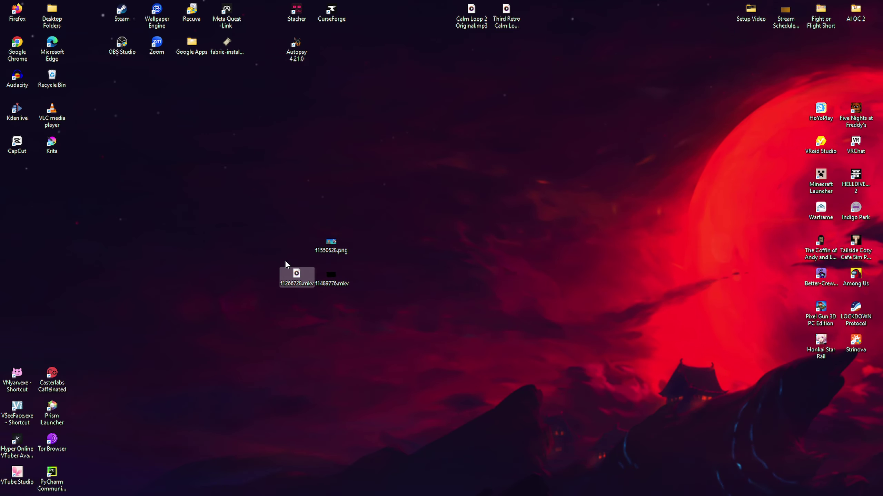
{"action": "double_click", "coordinate": [294, 277]}
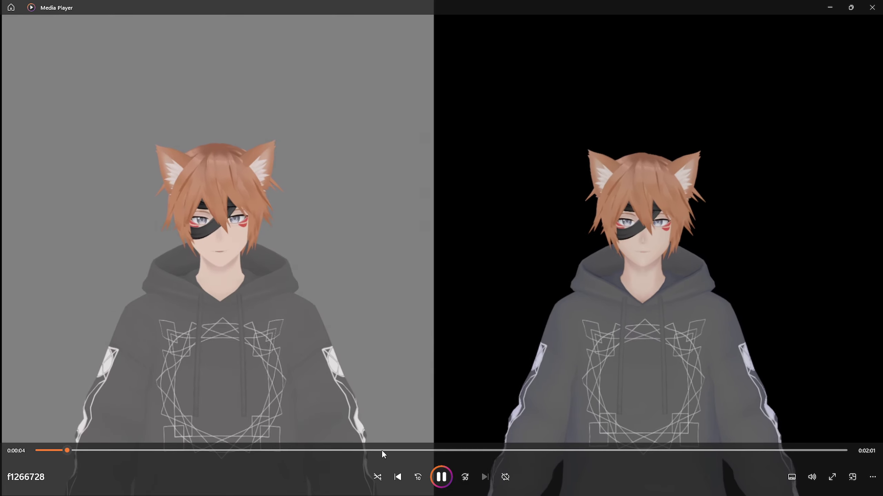
{"action": "left_click", "coordinate": [442, 479]}
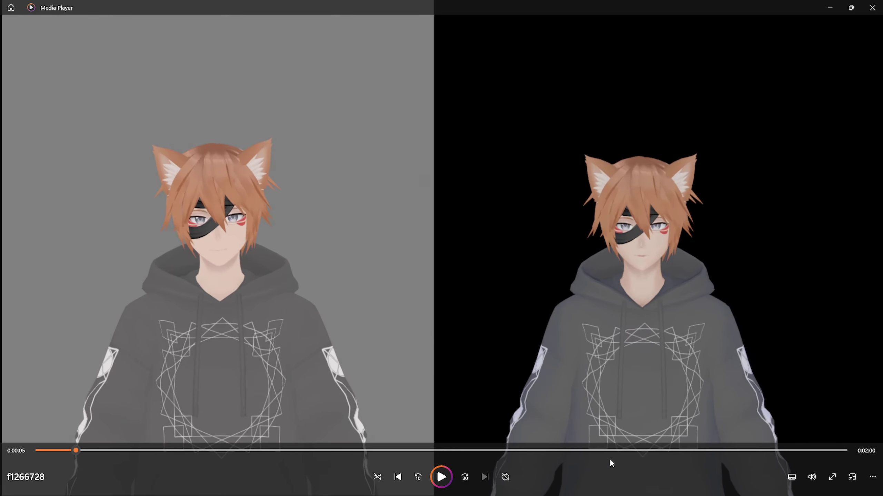
{"action": "left_click", "coordinate": [813, 479]}
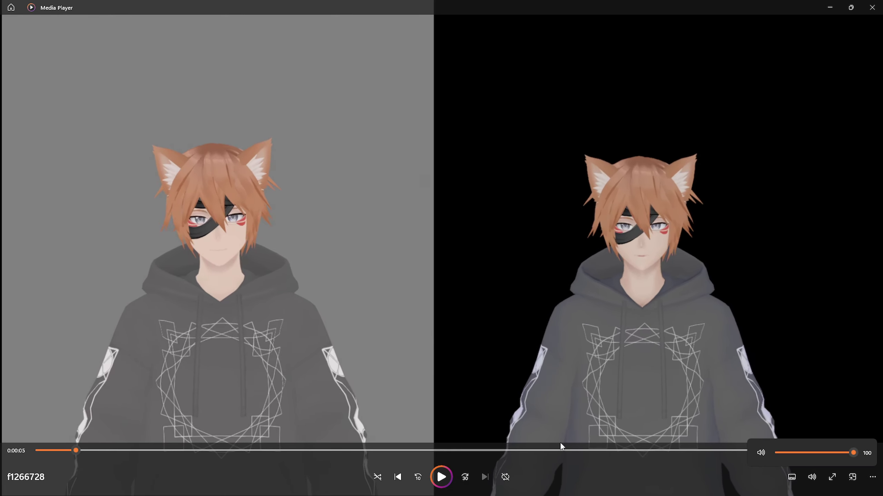
{"action": "left_click", "coordinate": [359, 450]}
{"action": "left_click", "coordinate": [439, 478]}
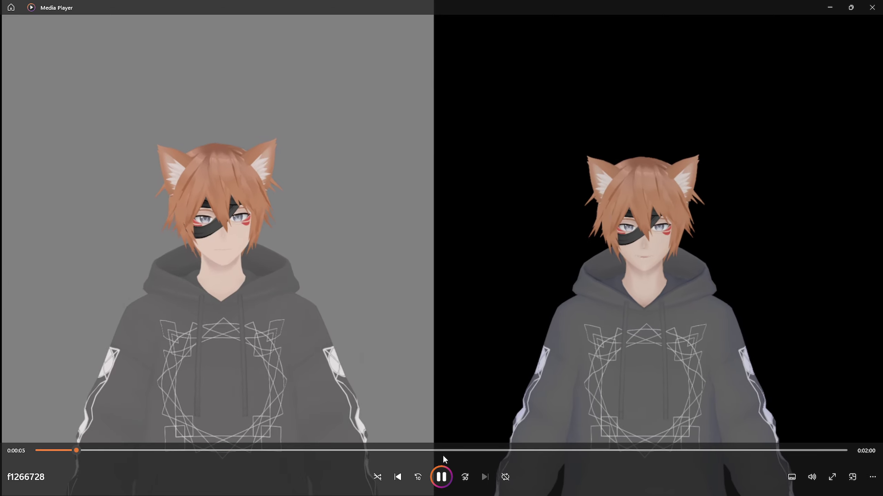
Mute the playback of f1266728.mkv, try to skip to the middle of the video, and close the player
{"action": "left_click", "coordinate": [815, 478]}
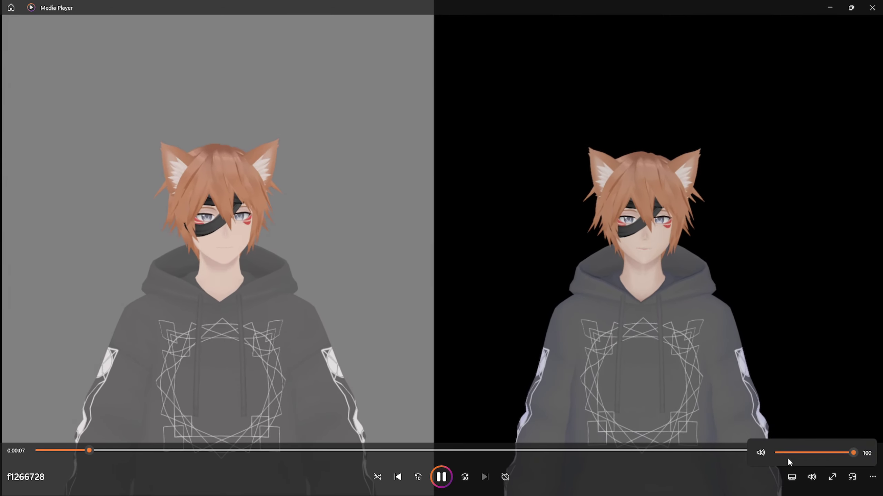
{"action": "left_click", "coordinate": [776, 453]}
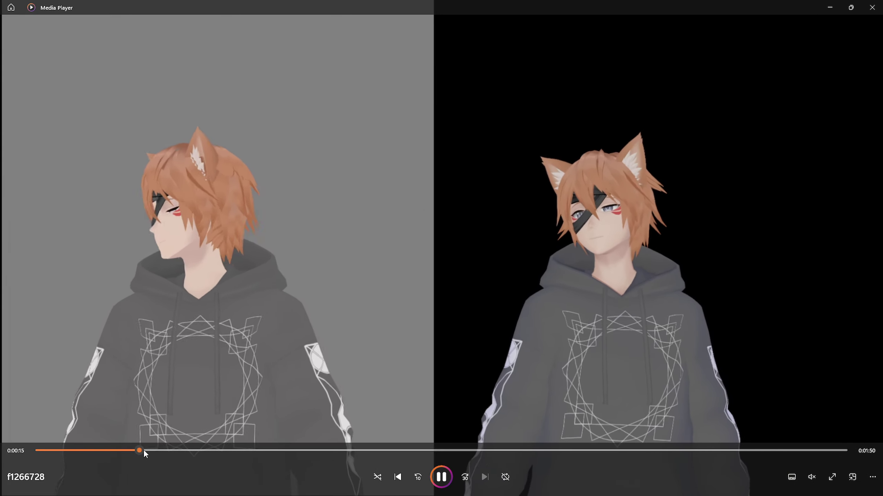
{"action": "mouse_move", "coordinate": [441, 494]}
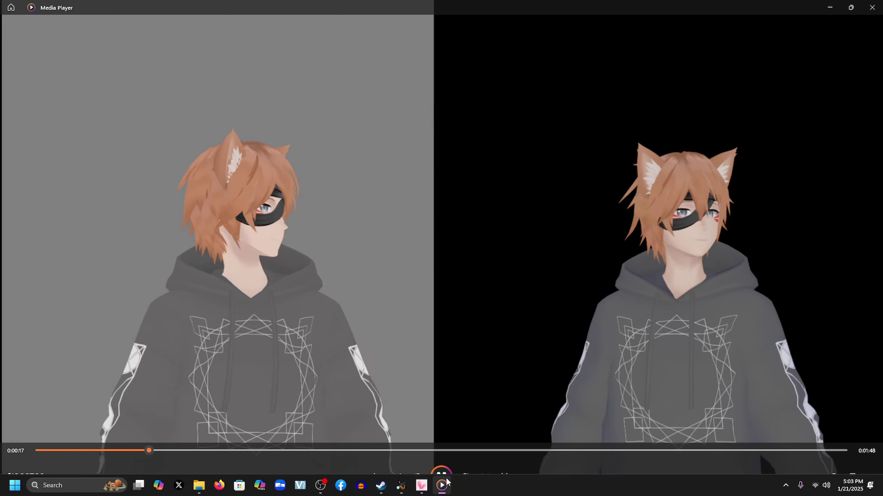
{"action": "left_click", "coordinate": [452, 450]}
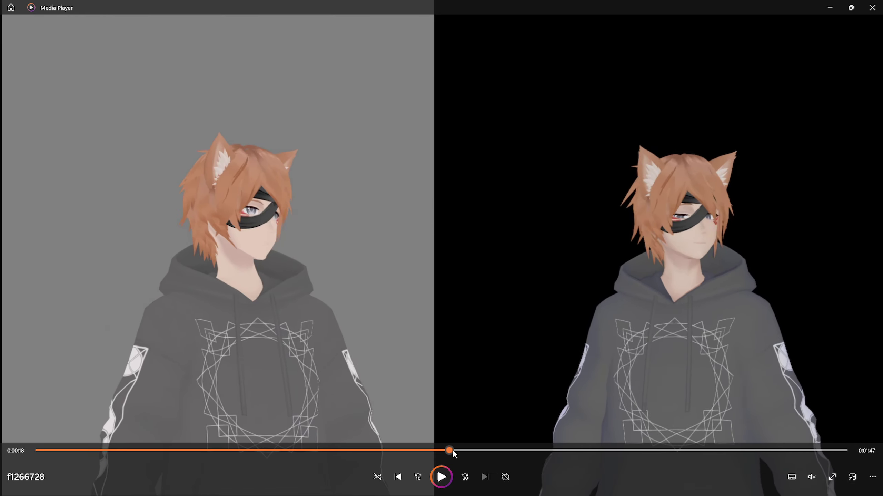
{"action": "key", "text": "space"}
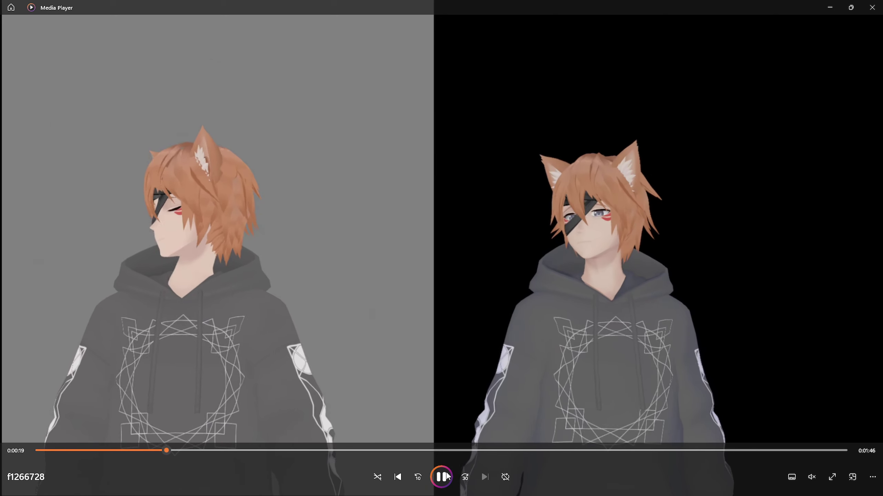
{"action": "left_click", "coordinate": [445, 476]}
{"action": "left_click", "coordinate": [872, 7]}
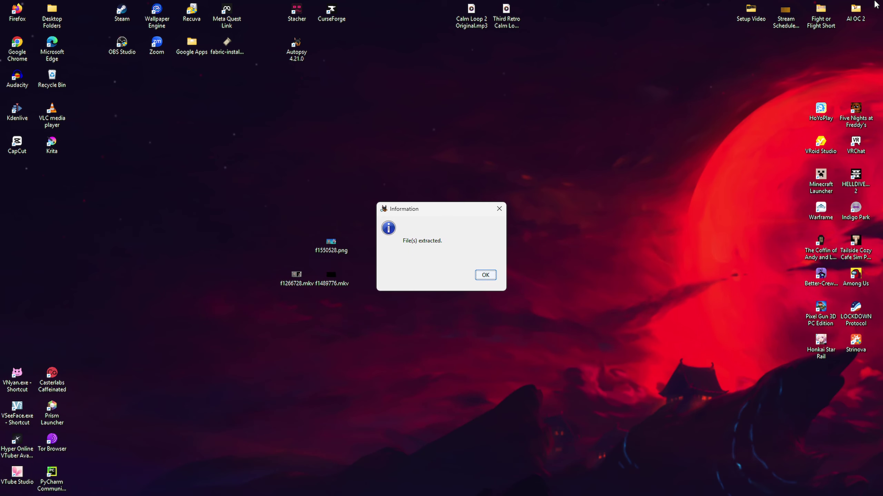
Dismiss the file extraction notice, then replay f1266728.mkv from the desktop and skip through its second half
{"action": "left_click", "coordinate": [483, 275]}
{"action": "mouse_move", "coordinate": [368, 494]}
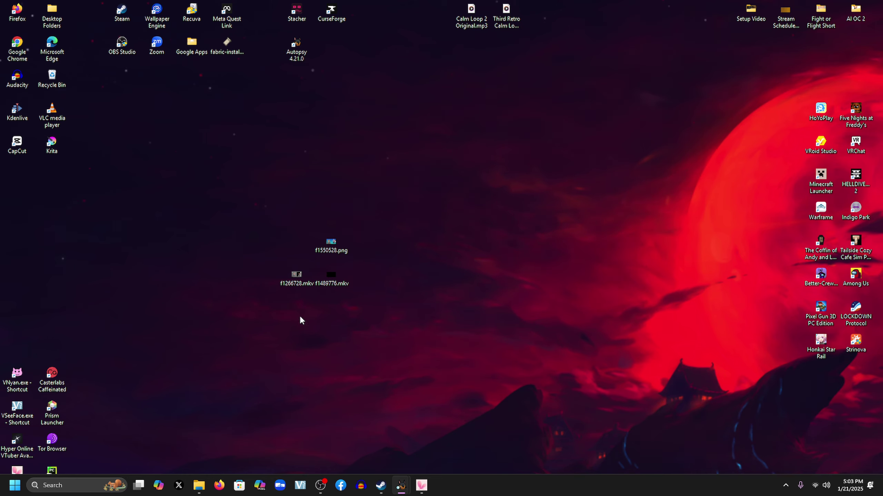
{"action": "double_click", "coordinate": [299, 280]}
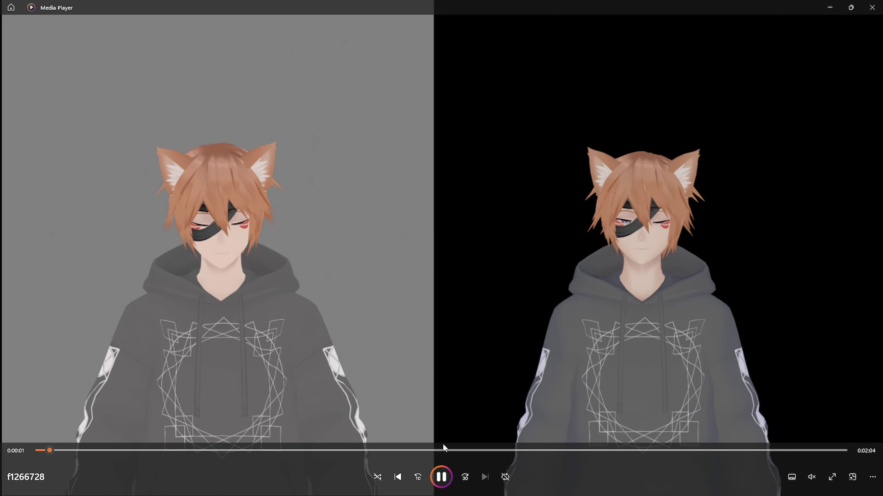
{"action": "left_click", "coordinate": [444, 451]}
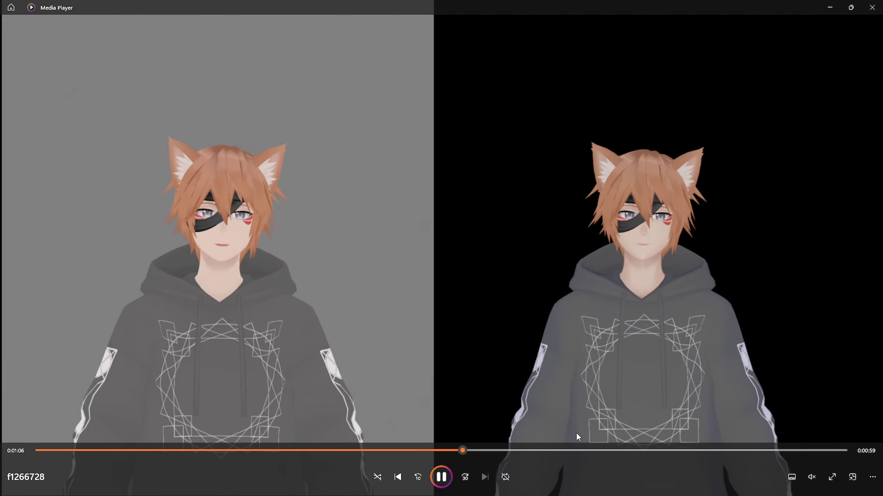
{"action": "left_click", "coordinate": [636, 450]}
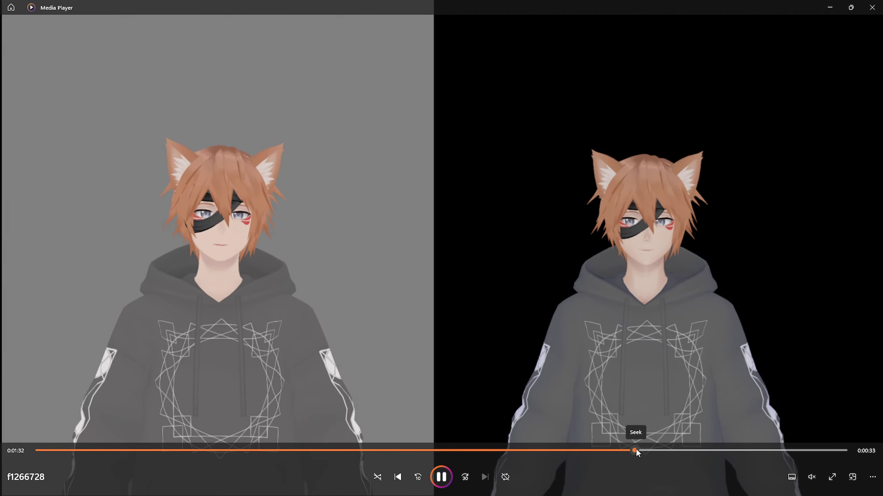
{"action": "left_click_drag", "start_coordinate": [690, 450], "coordinate": [475, 451]}
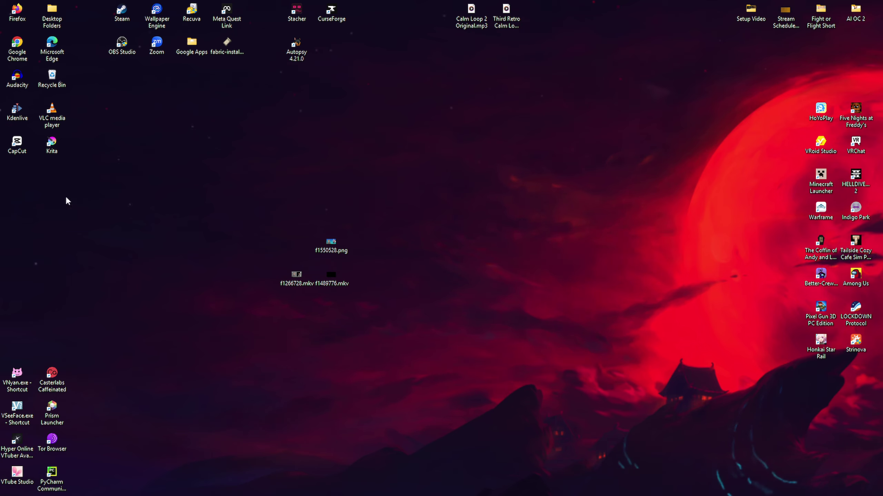
Place the recovered f0462296.mkv beside f1550528.png on the desktop, try to play it, and close the player
{"action": "left_click_drag", "start_coordinate": [246, 240], "coordinate": [296, 242]}
{"action": "double_click", "coordinate": [299, 243]}
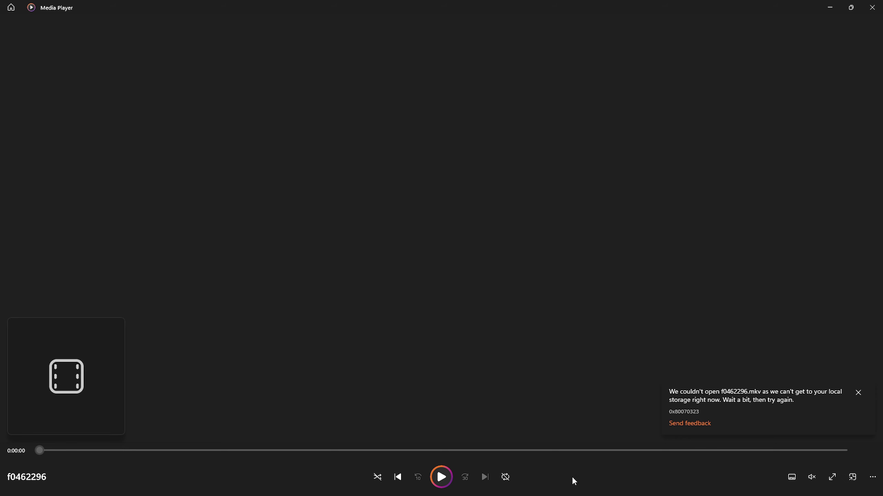
{"action": "left_click", "coordinate": [872, 6]}
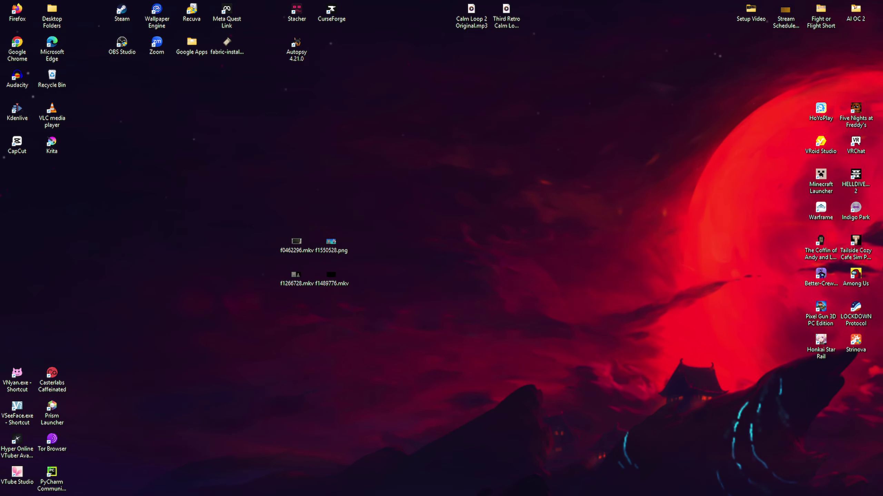
Play the recovered f0462296.mkv, skip to several points up to near its end, and close the player
{"action": "double_click", "coordinate": [296, 243]}
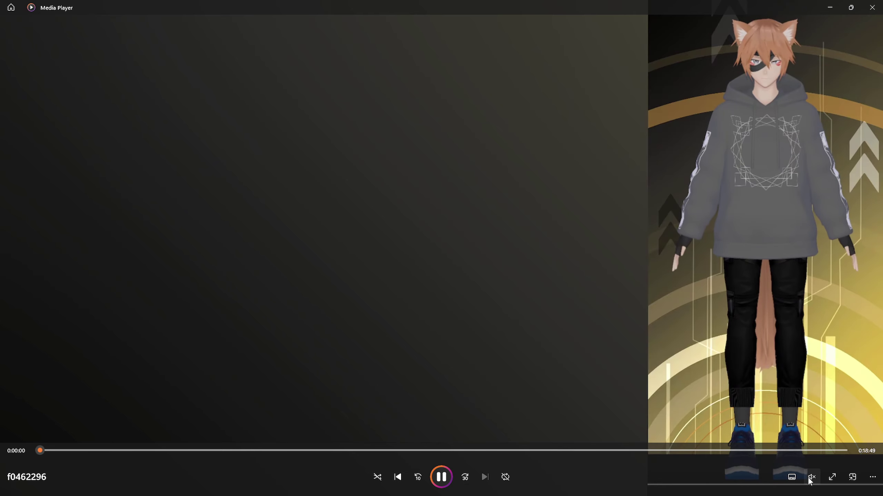
{"action": "left_click", "coordinate": [449, 451]}
{"action": "left_click", "coordinate": [504, 449]}
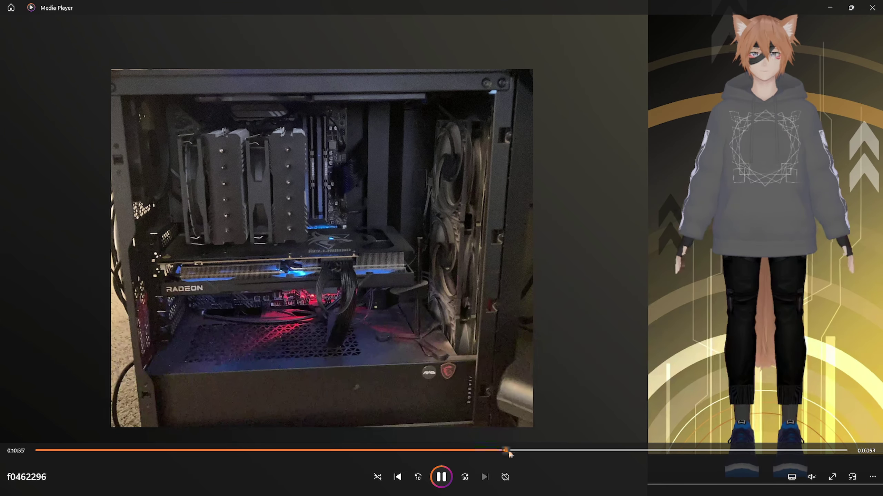
{"action": "left_click", "coordinate": [242, 450]}
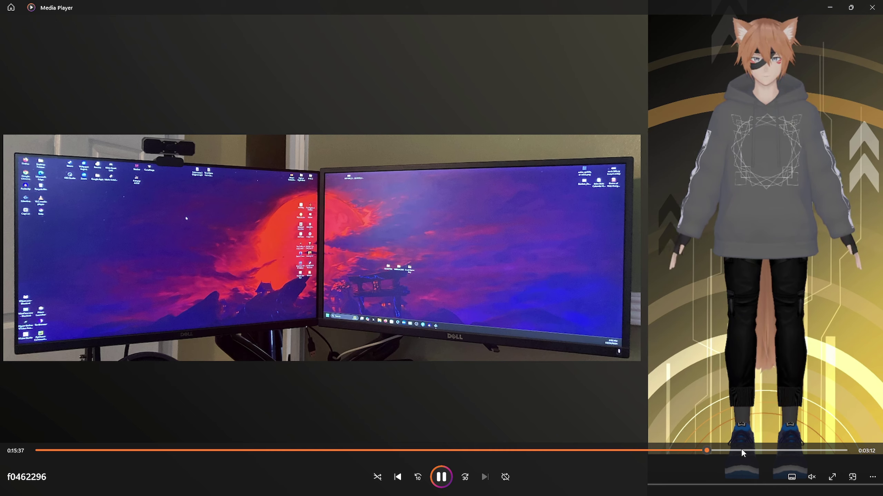
{"action": "left_click", "coordinate": [778, 450]}
{"action": "left_click", "coordinate": [818, 450]}
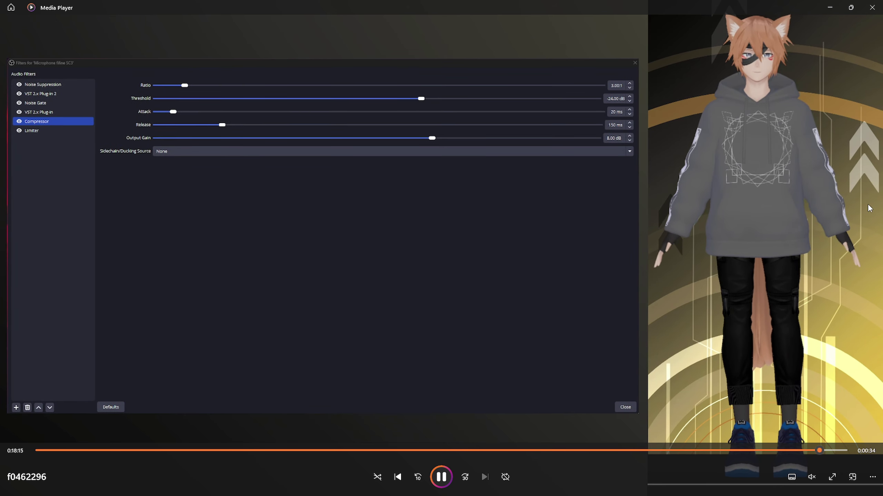
{"action": "left_click", "coordinate": [876, 5]}
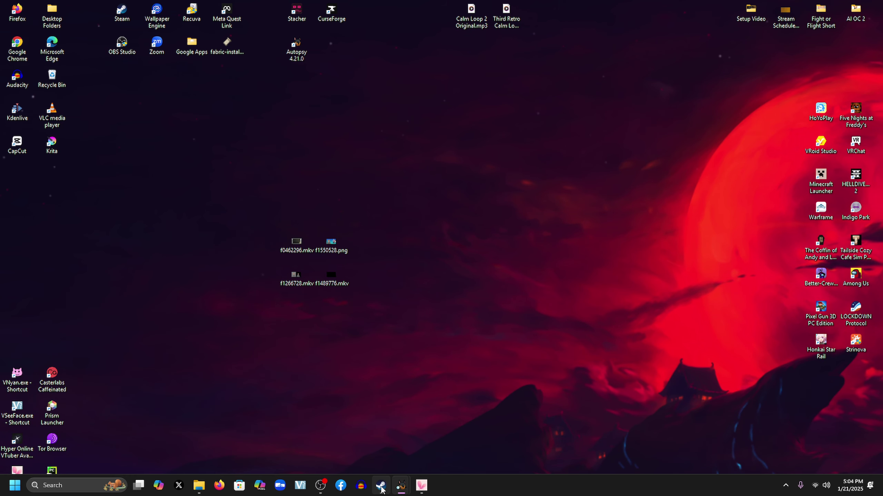
Delete the four recovered files from the desktop and switch to OBS Studio
{"action": "left_click_drag", "start_coordinate": [366, 310], "coordinate": [280, 234]}
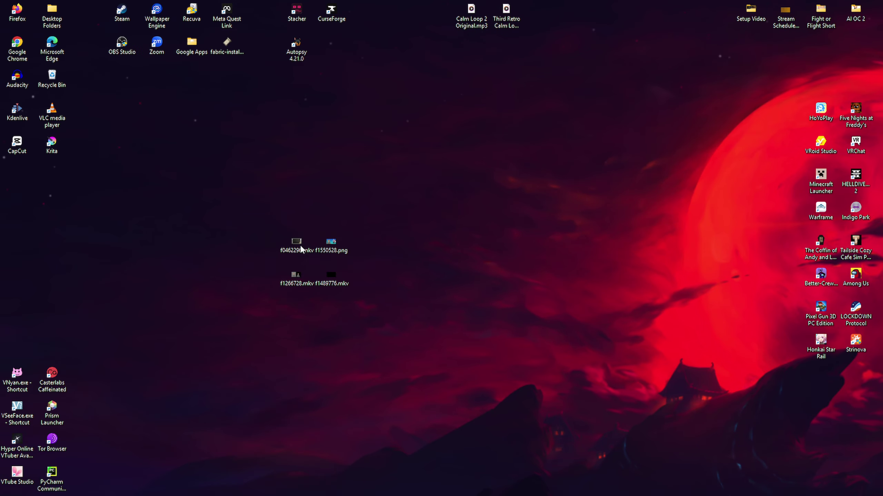
{"action": "right_click", "coordinate": [300, 274]}
{"action": "left_click", "coordinate": [424, 259]}
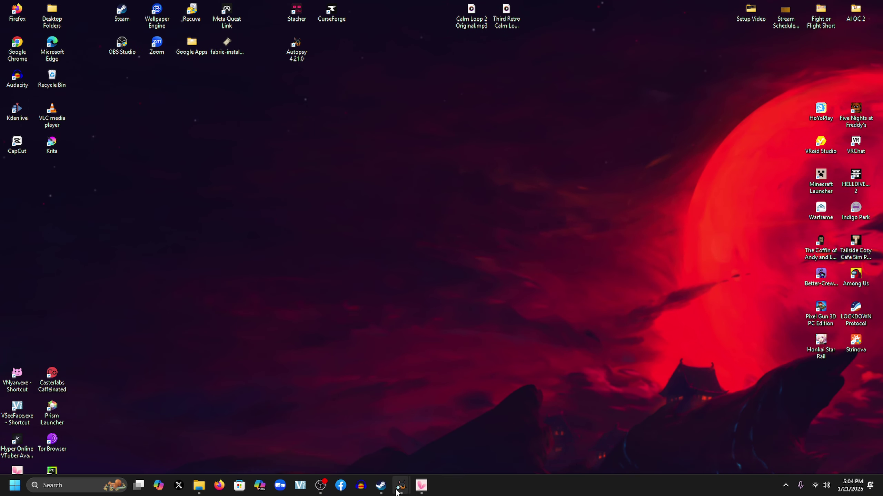
{"action": "left_click", "coordinate": [324, 491]}
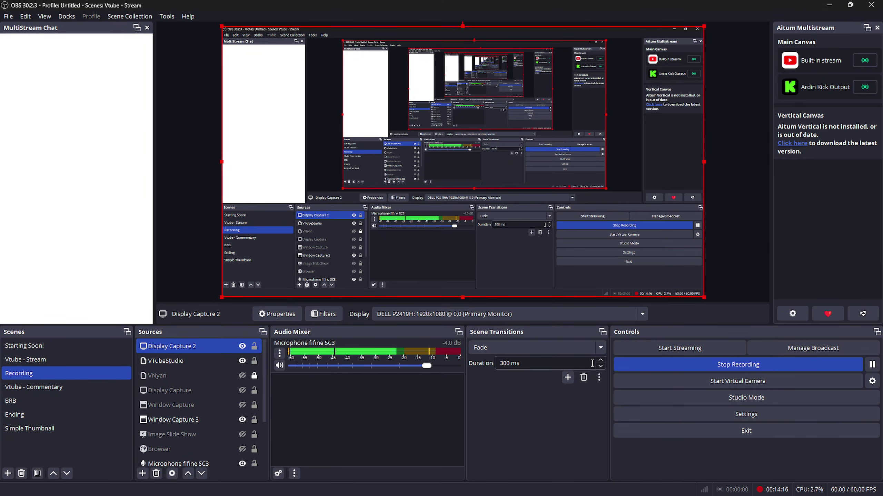